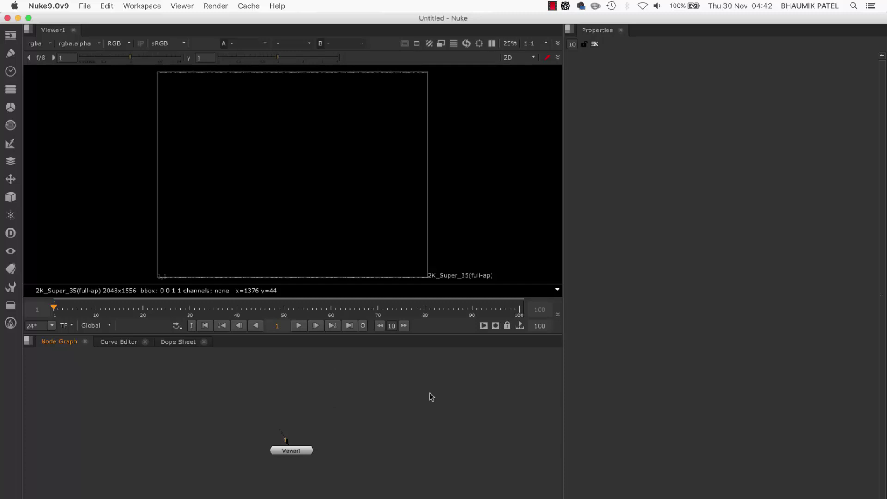
Create a Read node from the Image toolbar and reposition its file browser.
left_click(10, 37)
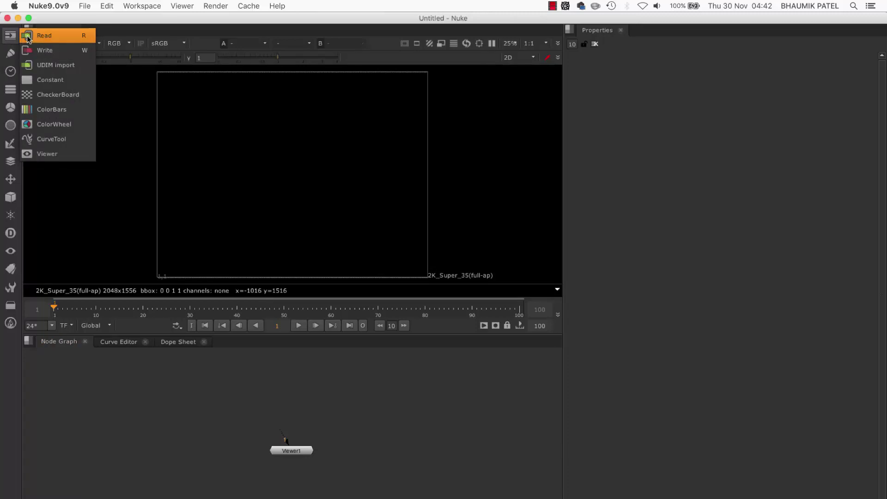
left_click(52, 37)
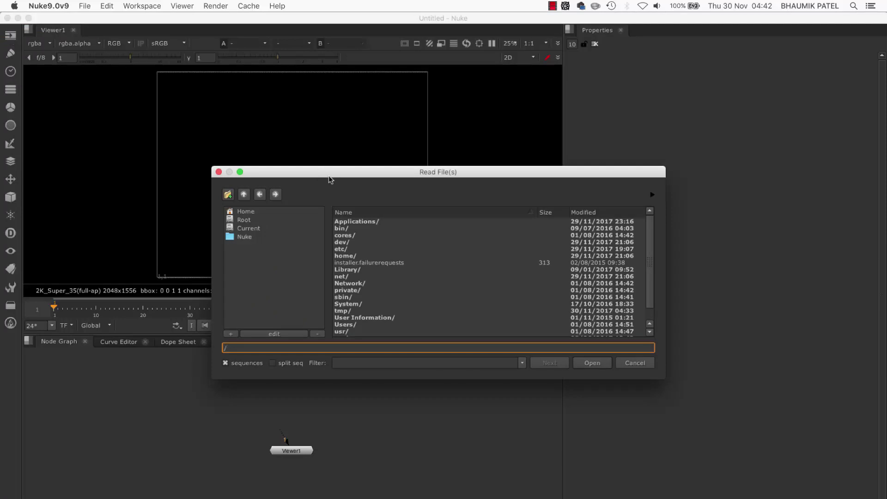
left_click_drag(331, 175, 312, 169)
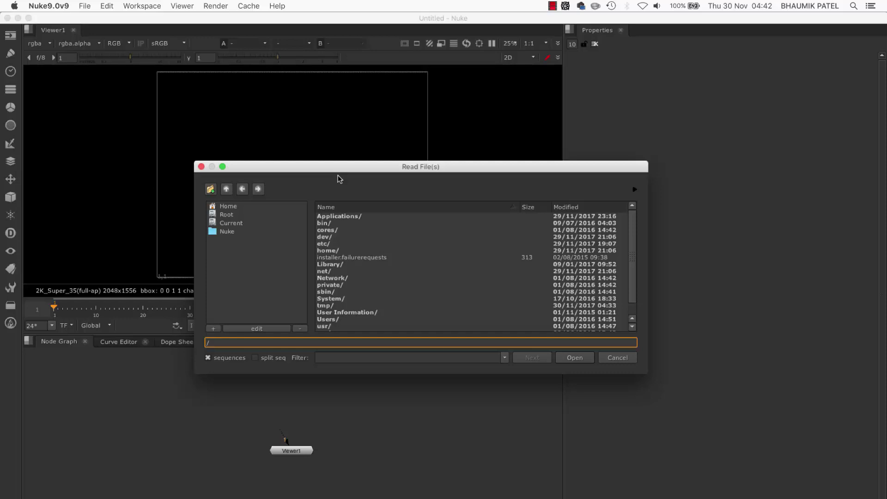
Browse Home > Desktop > MAYA_VFX > Footage > plate to reach the MVI_4658 PNG sequence.
left_click(232, 208)
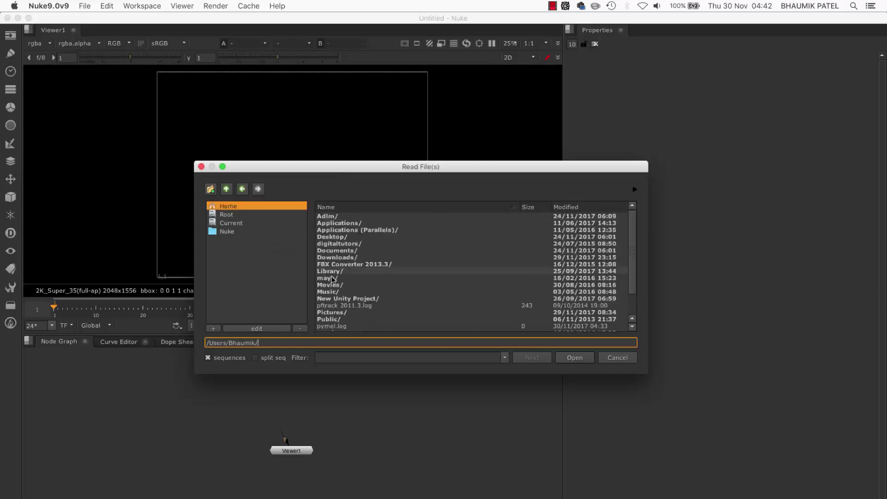
double_click(332, 237)
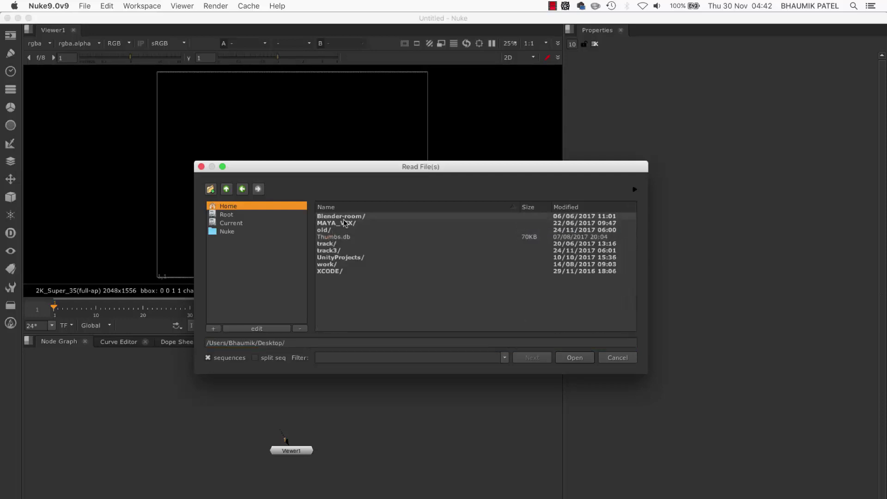
double_click(344, 223)
double_click(342, 216)
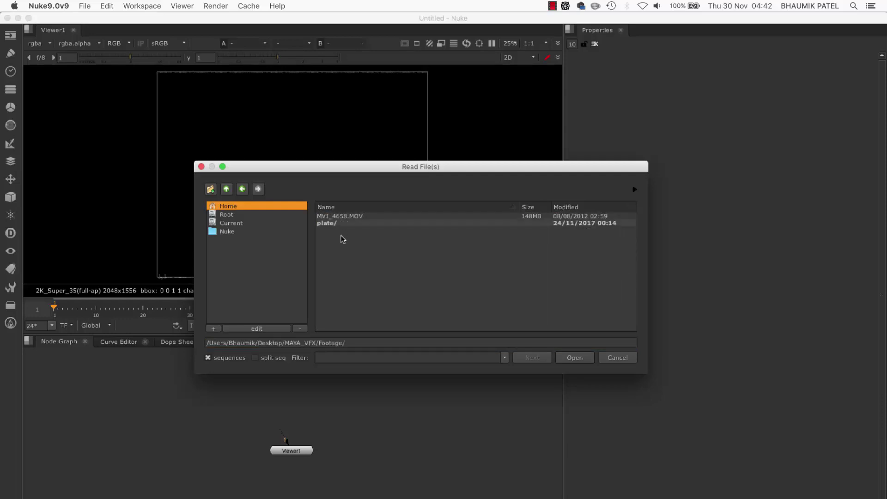
double_click(342, 223)
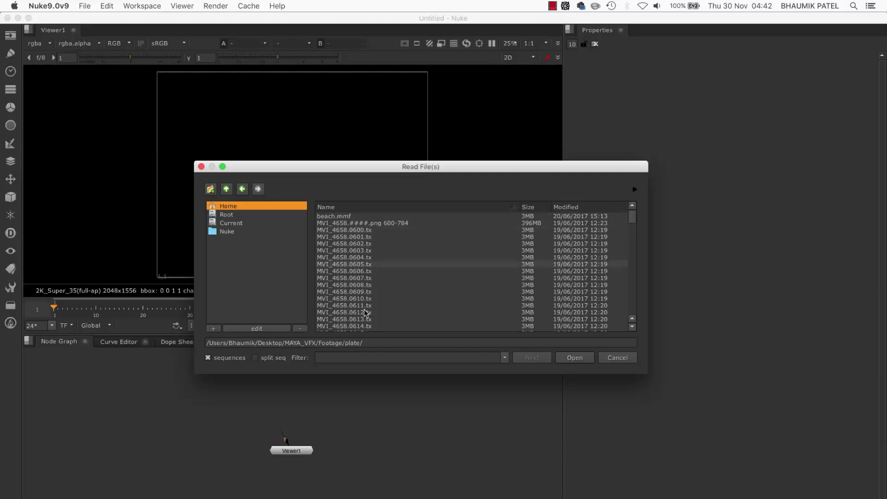
left_click(390, 223)
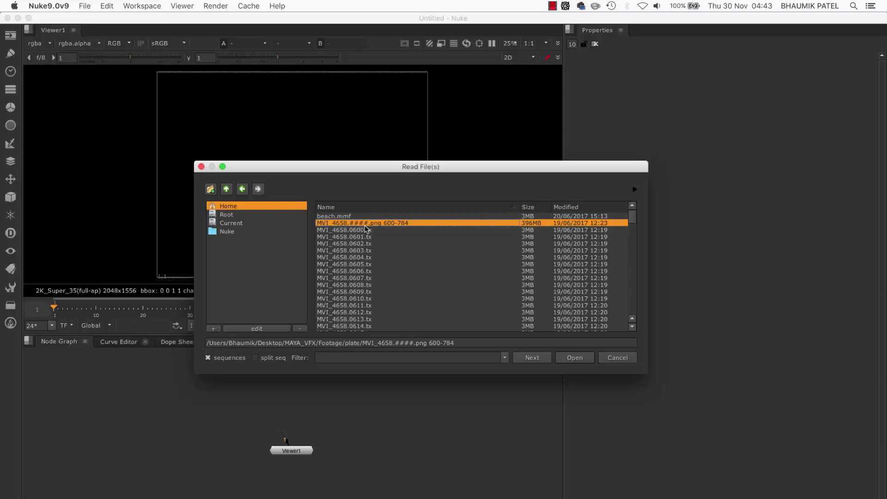
left_click(208, 358)
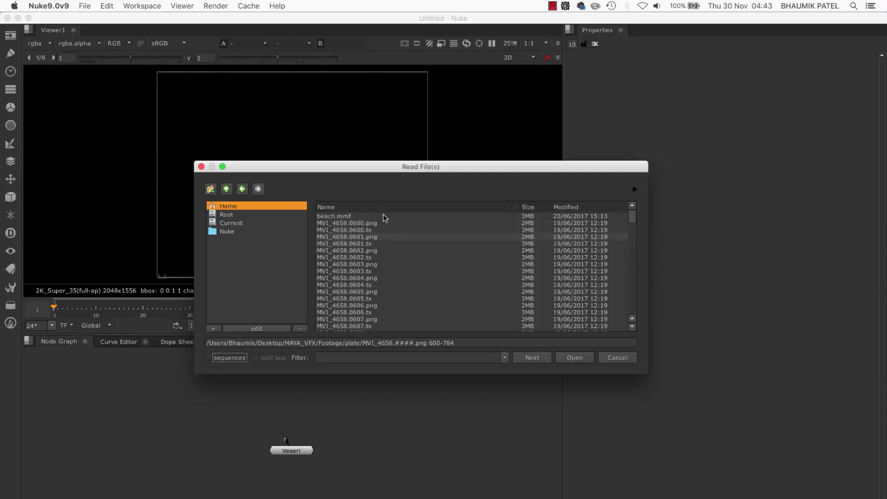
left_click(208, 357)
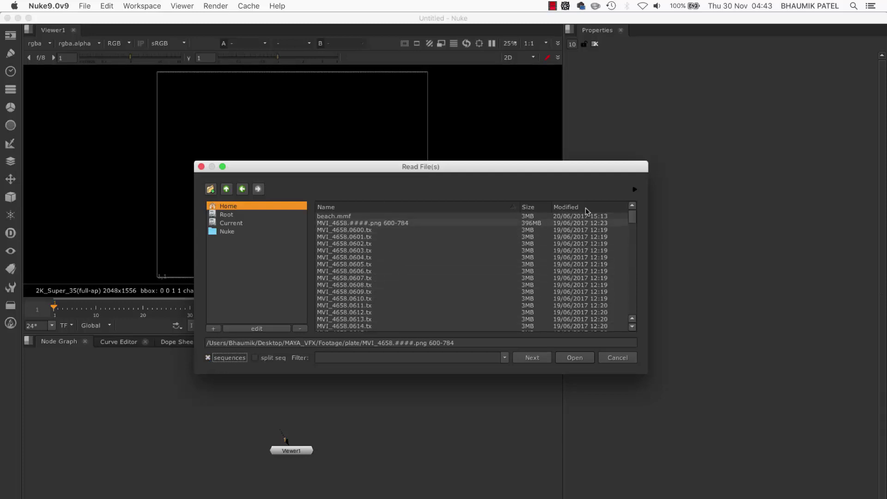
Preview the MVI_4658 footage in the file browser, scrubbing to around frame 714.
left_click(634, 191)
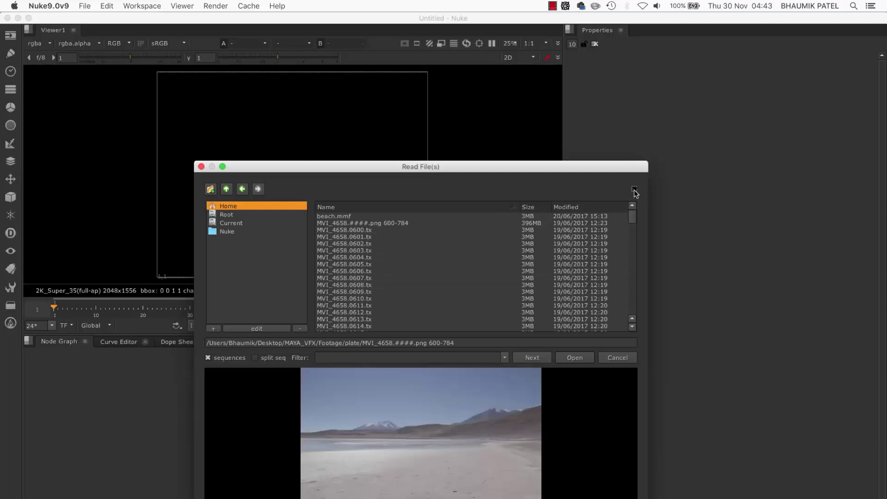
left_click_drag(597, 170, 617, 98)
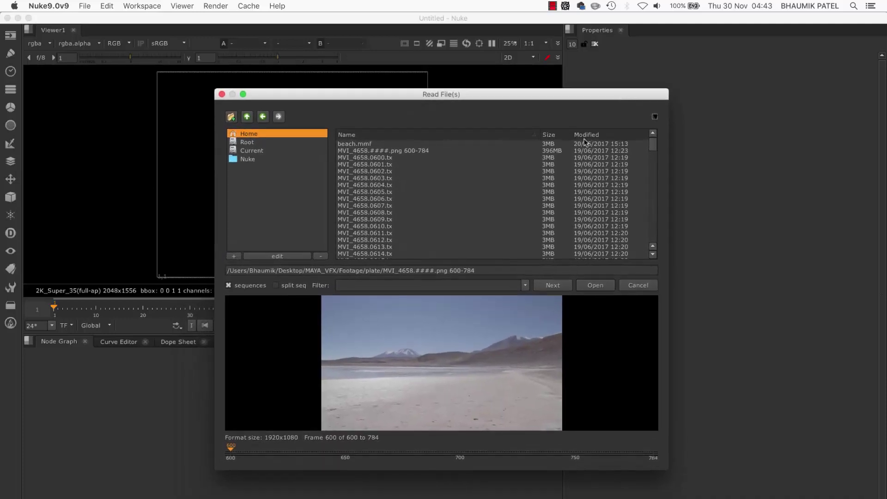
left_click_drag(234, 454, 165, 432)
Load the MVI_4658.####.png 600–784 sequence as Read1 and shift it left in the graph.
left_click(383, 157)
left_click(384, 150)
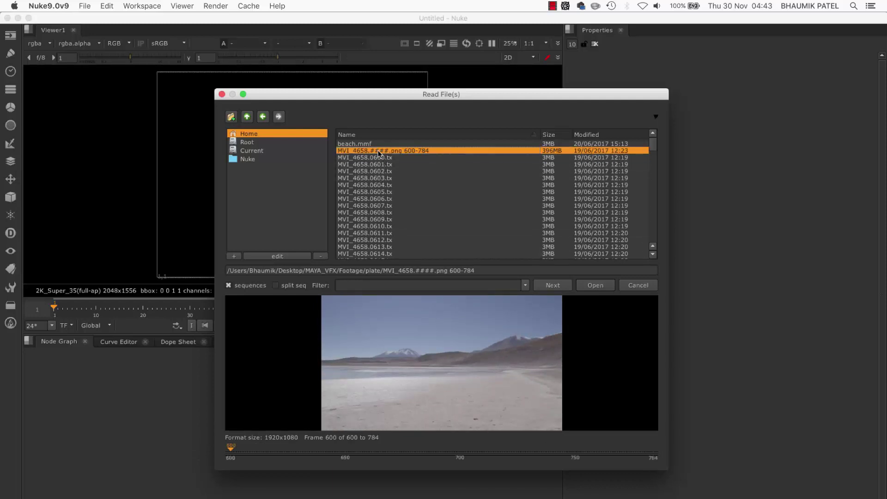
left_click(595, 285)
left_click_drag(347, 387, 302, 389)
Open a second Read file browser with R and dismiss it without loading anything.
left_click(409, 403)
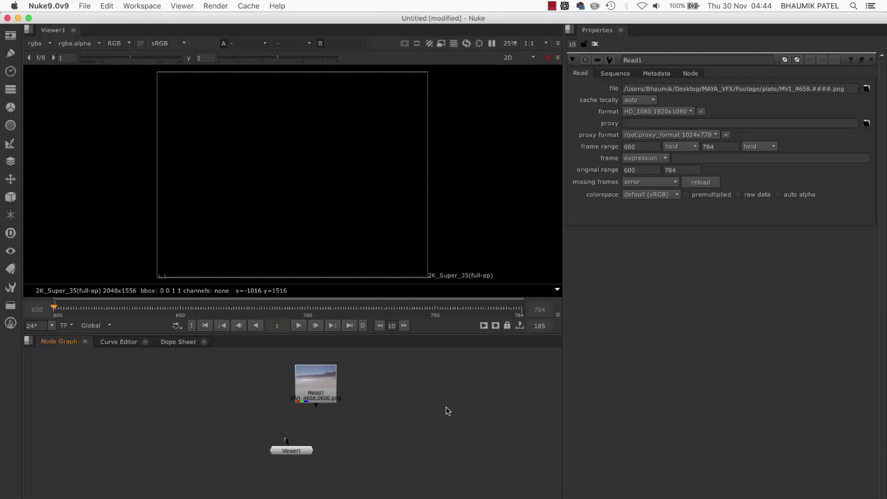
key("r")
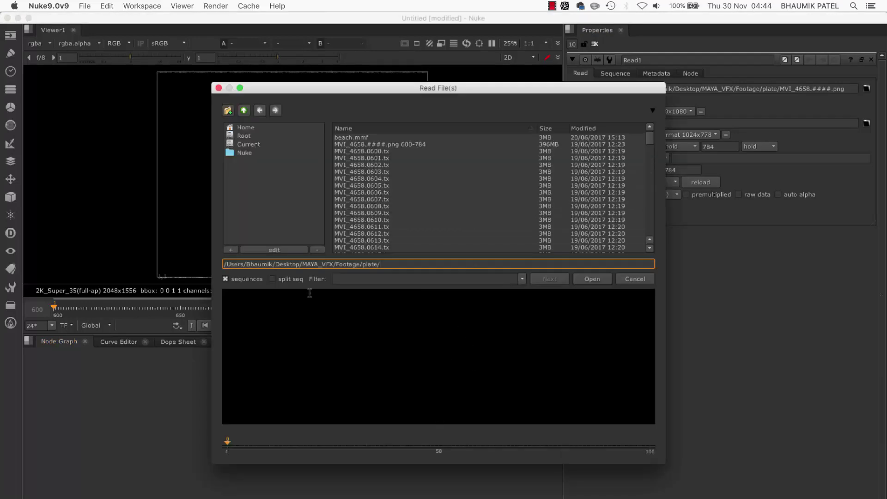
left_click(218, 88)
Select Read1 and drag Viewer1 down so it sits beneath it.
left_click(309, 387)
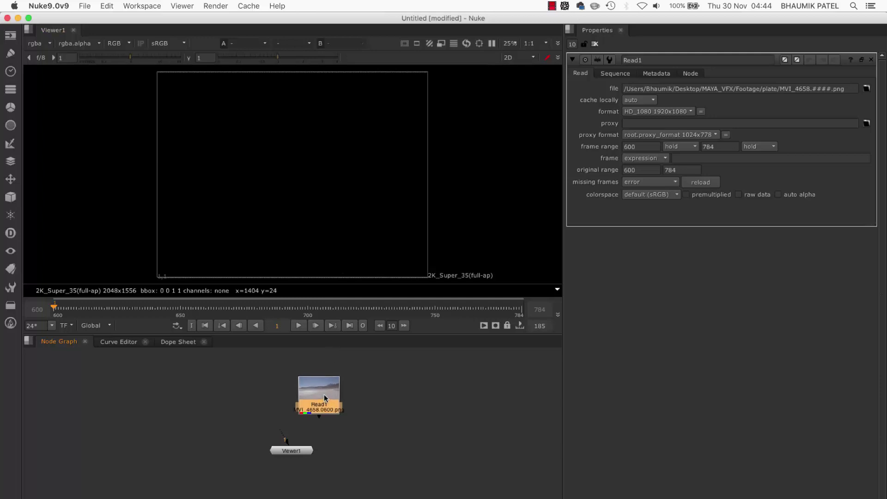
left_click_drag(325, 397, 321, 396)
left_click_drag(296, 451, 335, 456)
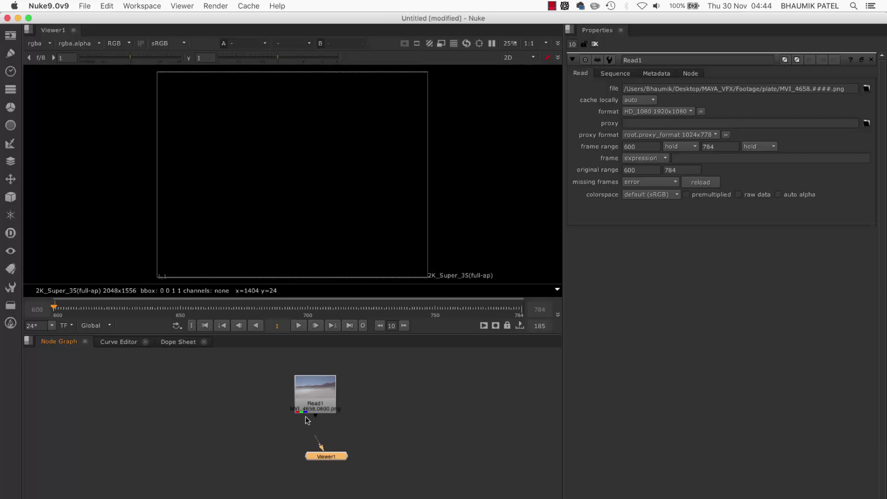
Wire Read1 into Viewer1 with the 1 key, moving Viewer1 lower and reattaching its input.
left_click(314, 388)
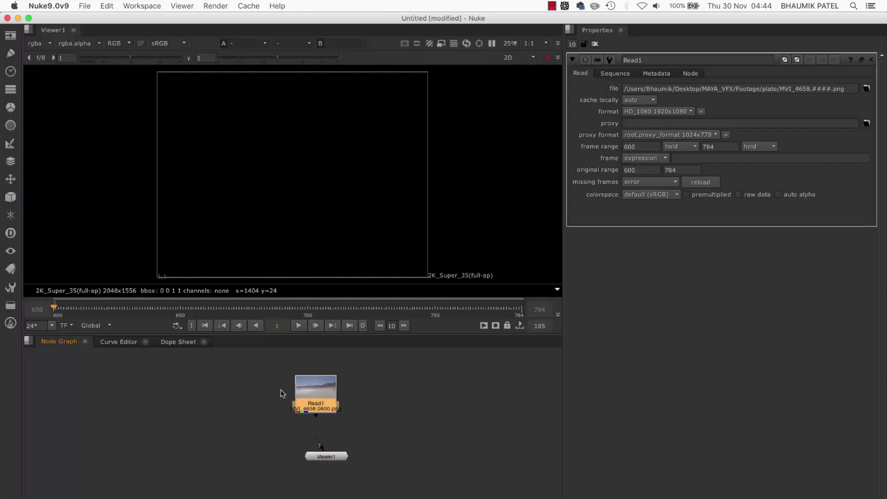
key("1")
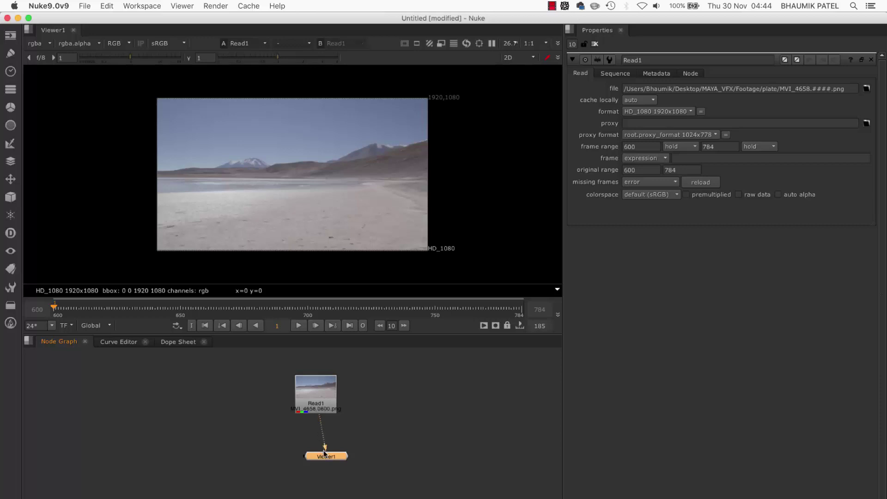
left_click_drag(326, 457, 298, 458)
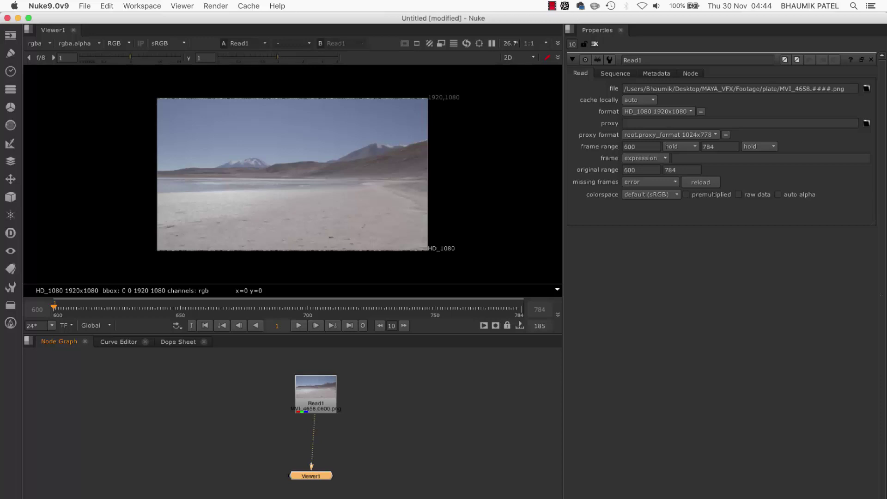
left_click(321, 398)
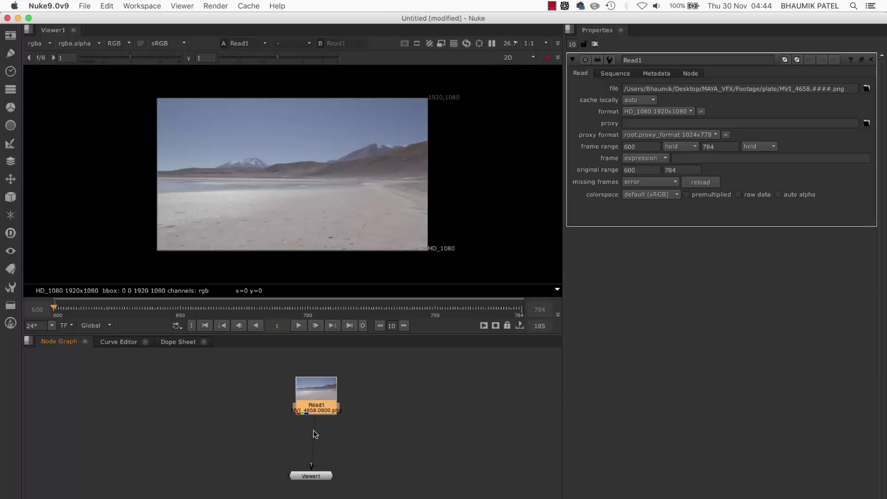
left_click_drag(311, 462, 317, 406)
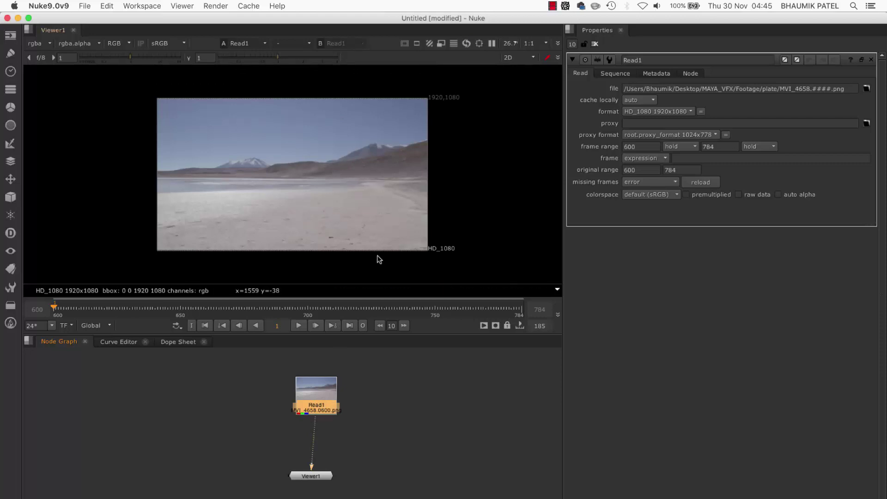
Play the plate from frame 600, stop it at frame 691, and deselect Read1.
left_click(299, 325)
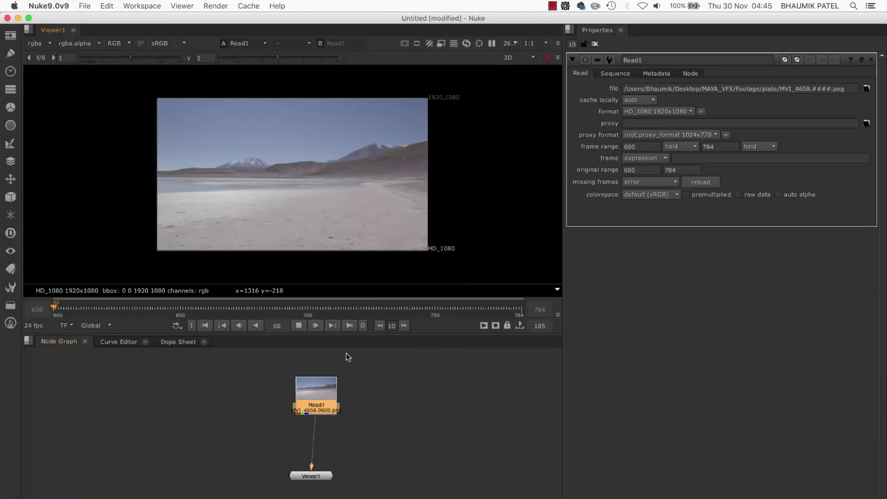
left_click(206, 326)
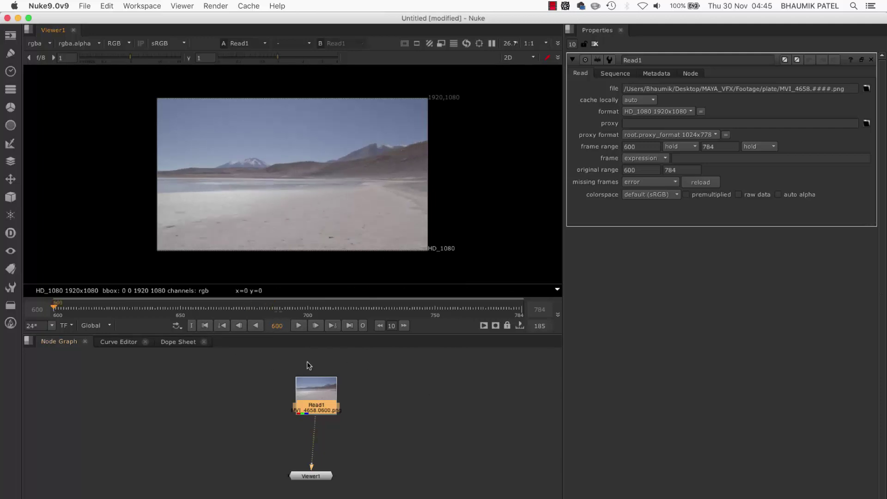
left_click(298, 325)
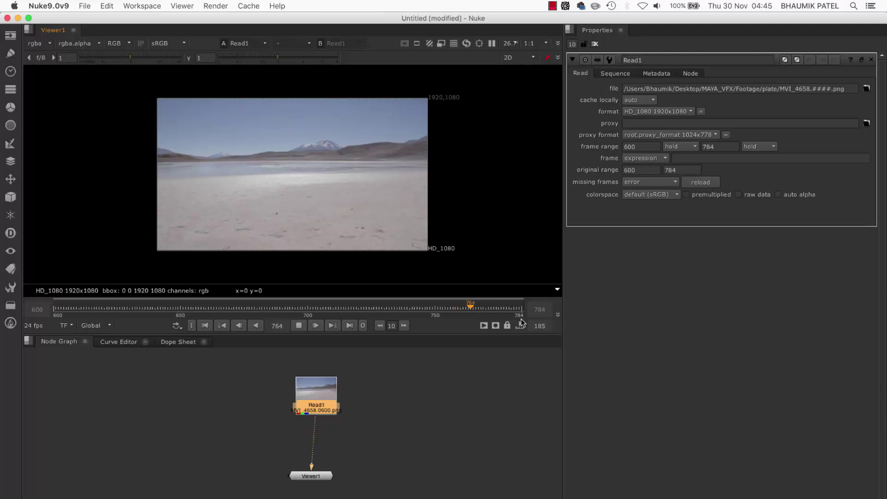
left_click(299, 326)
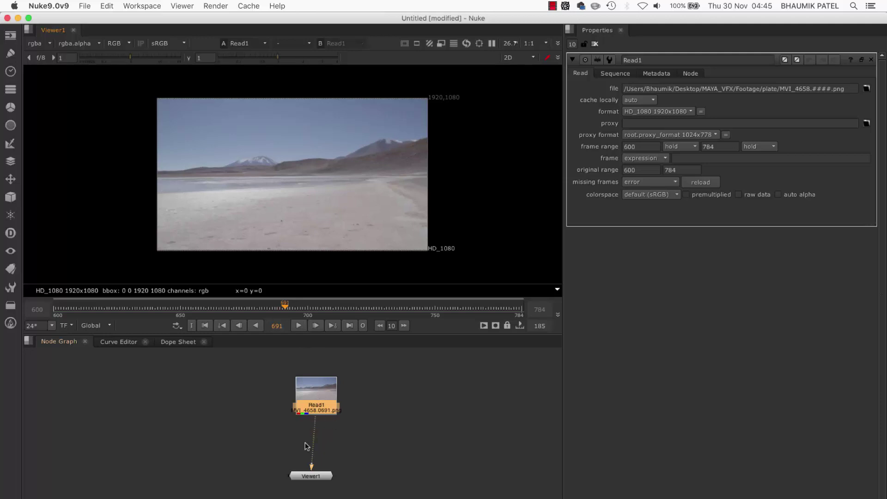
left_click(403, 422)
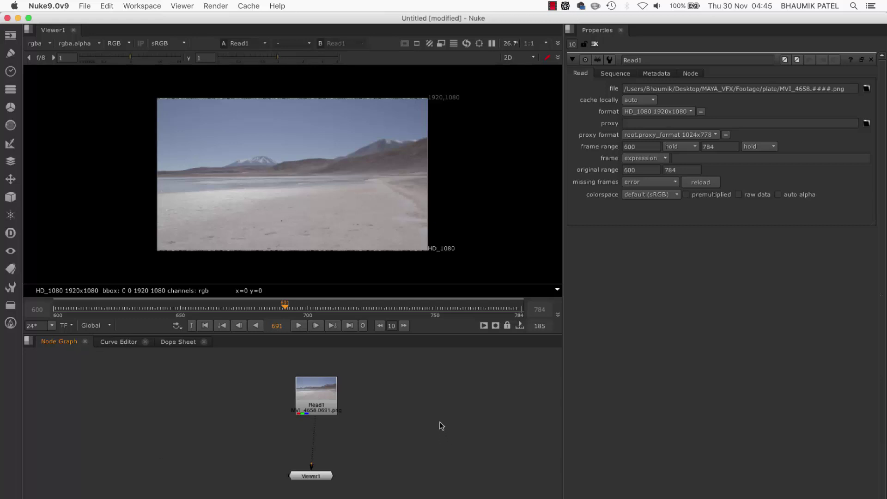
Open Project Settings with S and choose HD_1080 1920x1080 as the full size format.
key("s")
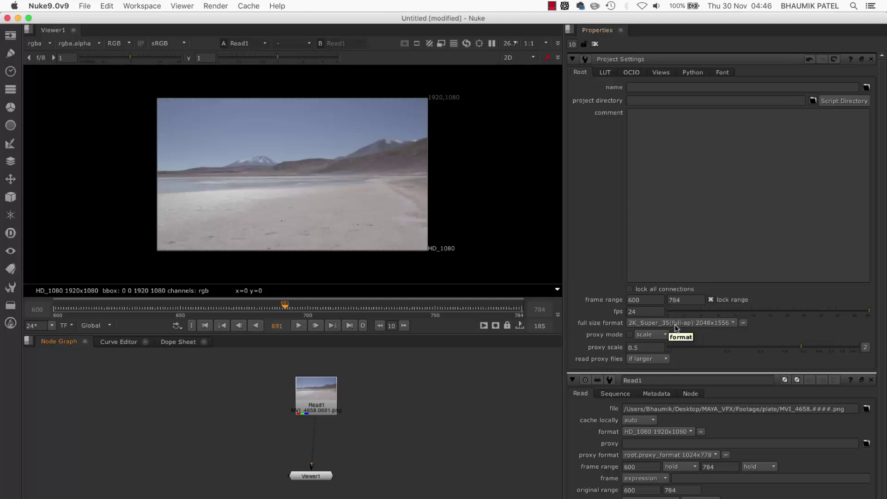
left_click(733, 324)
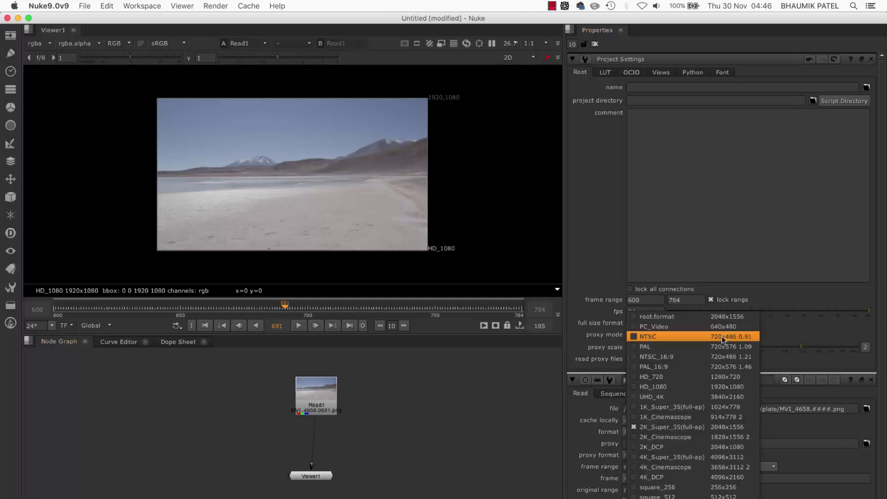
left_click(704, 388)
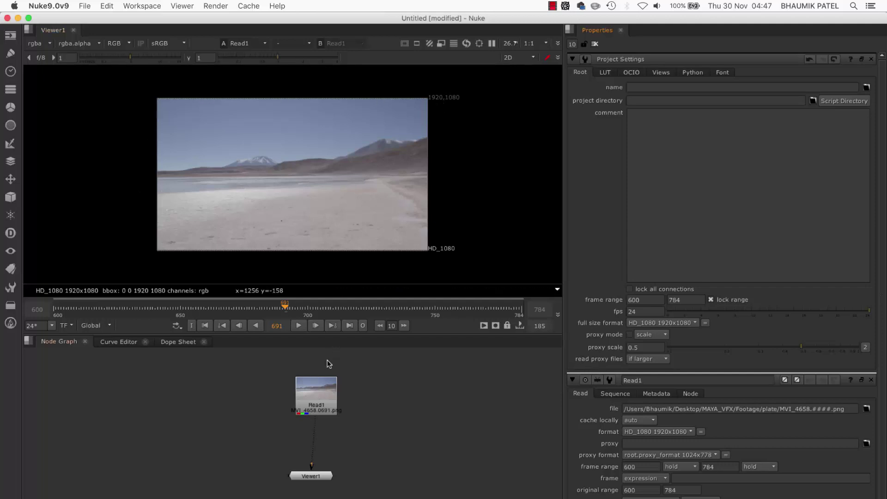
Select Read1, then play, stop and replay the plate, ending near frame 746.
left_click(322, 405)
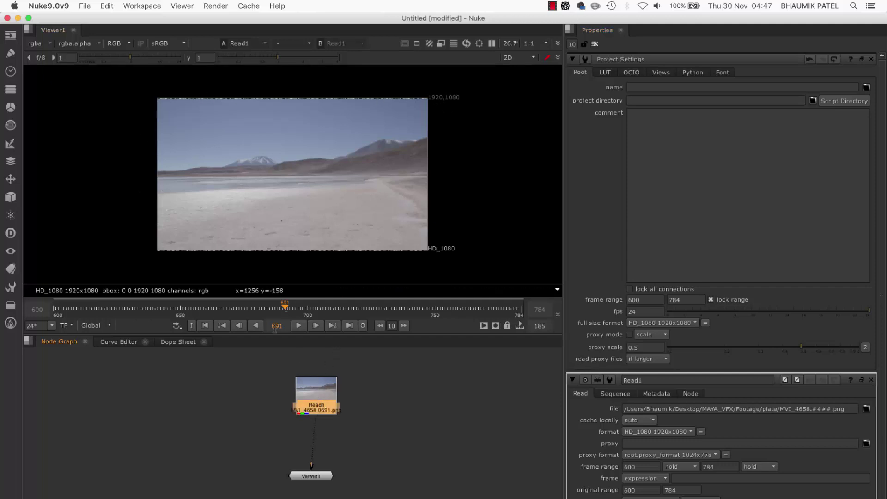
left_click(299, 326)
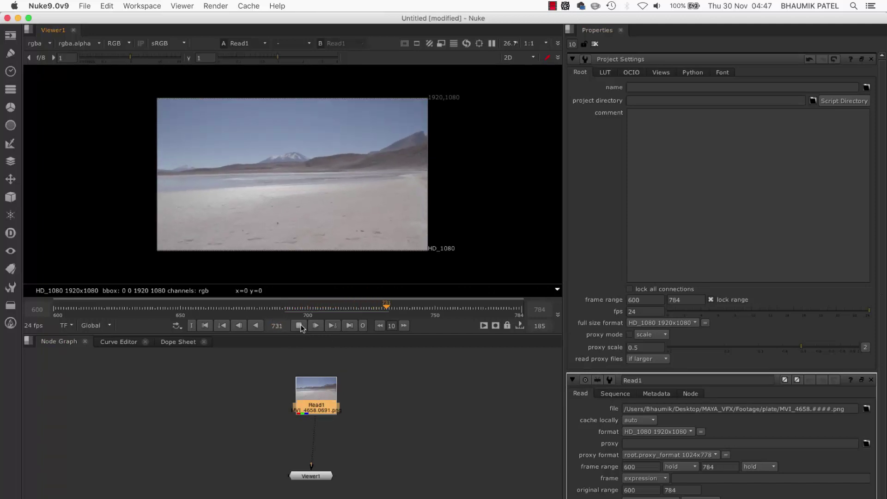
left_click(300, 326)
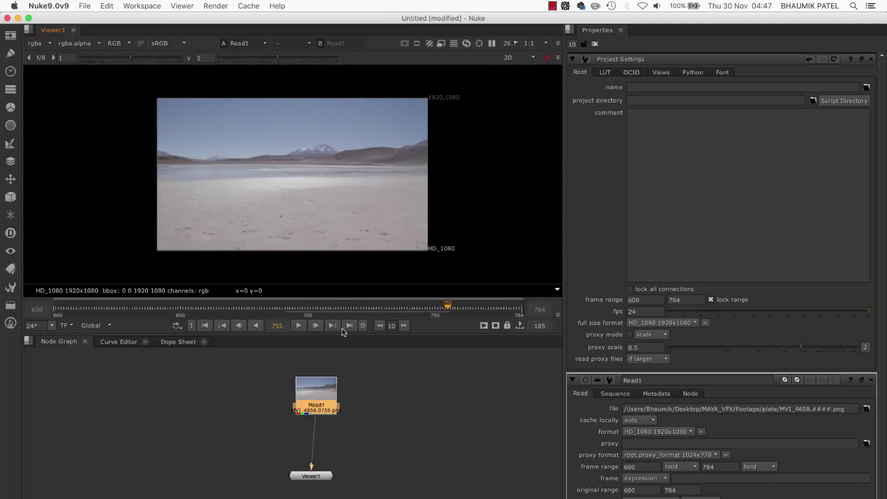
left_click(299, 325)
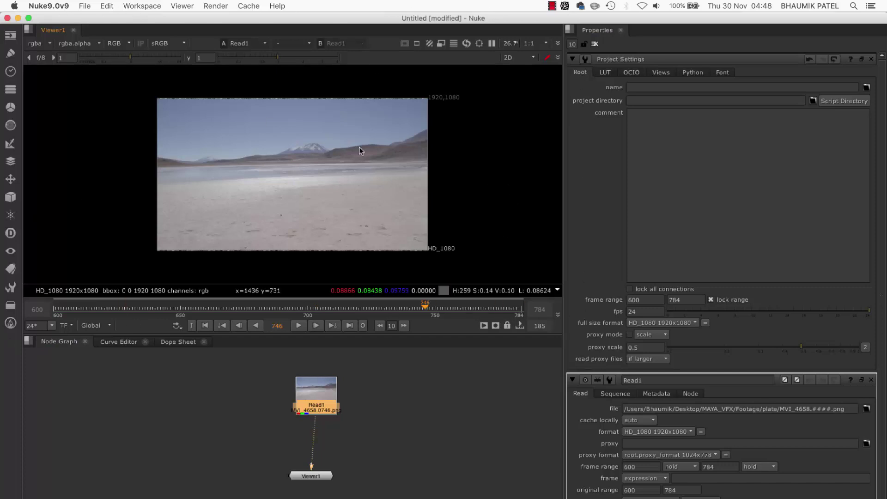
Pick 100% in the viewer zoom dropdown to show the 1920x1080 plate at actual size.
scroll(359, 147, "down", 1)
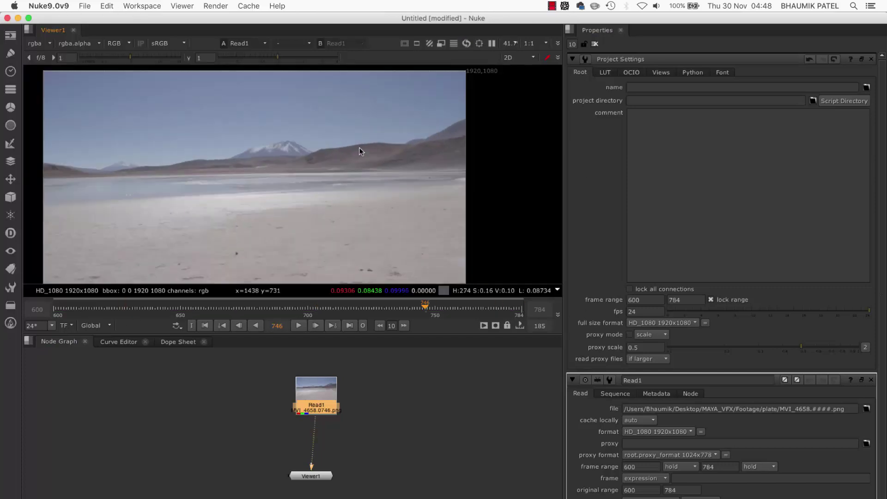
scroll(358, 148, "up", 3)
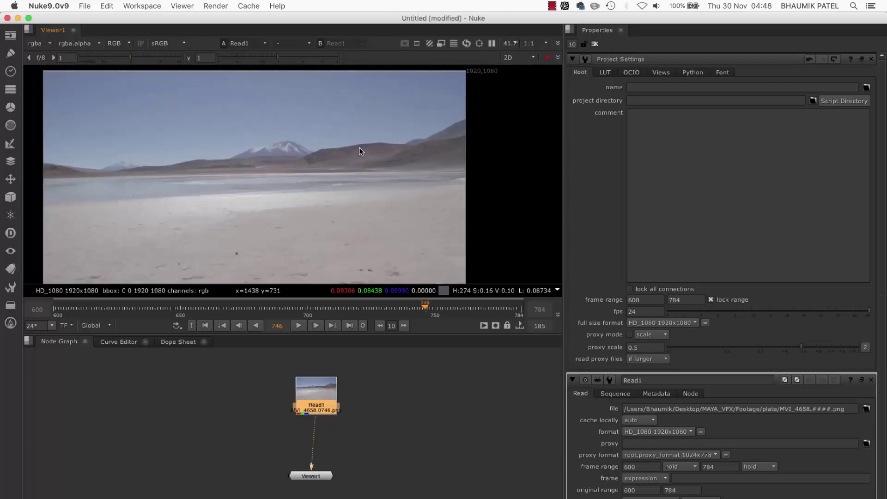
left_click(512, 45)
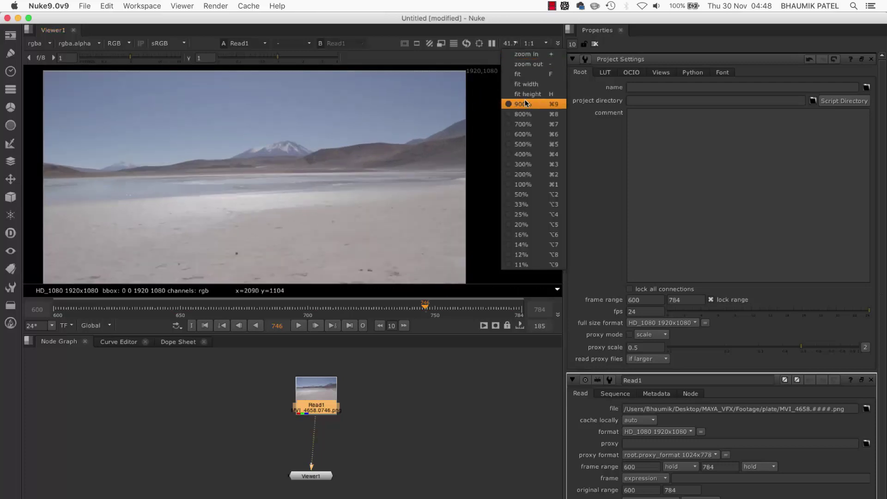
left_click(539, 183)
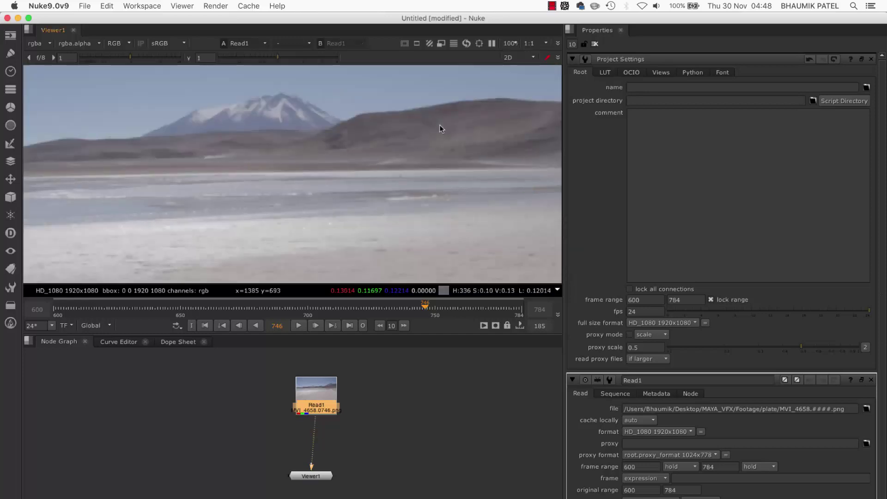
left_click(511, 43)
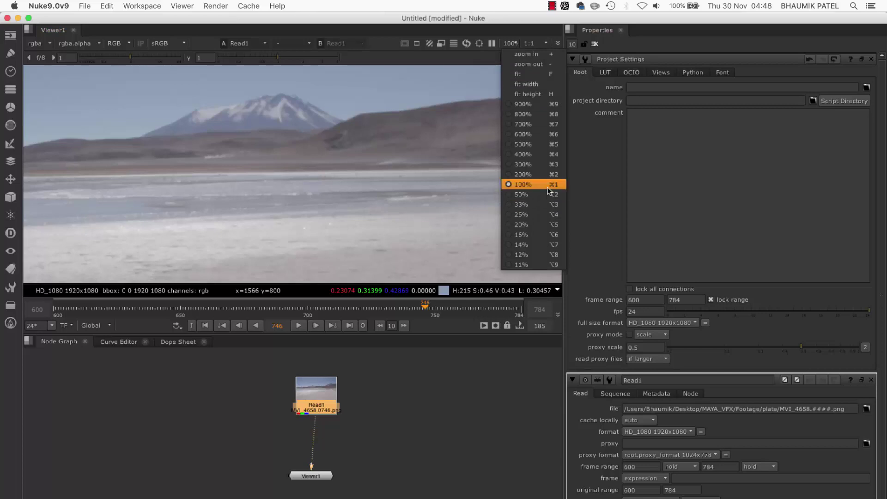
left_click(423, 172)
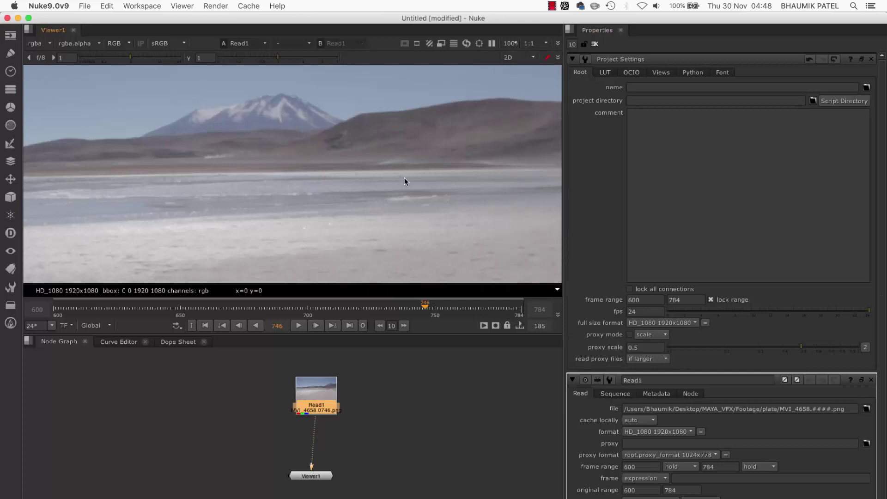
Maximize the viewer to the full window with Space and set its zoom to 100%.
key("space")
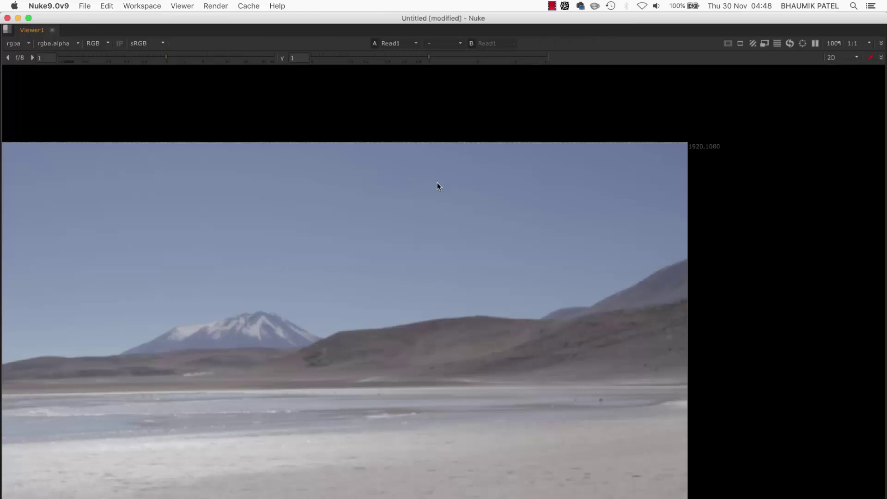
key("minus")
scroll(424, 187, "up", 5)
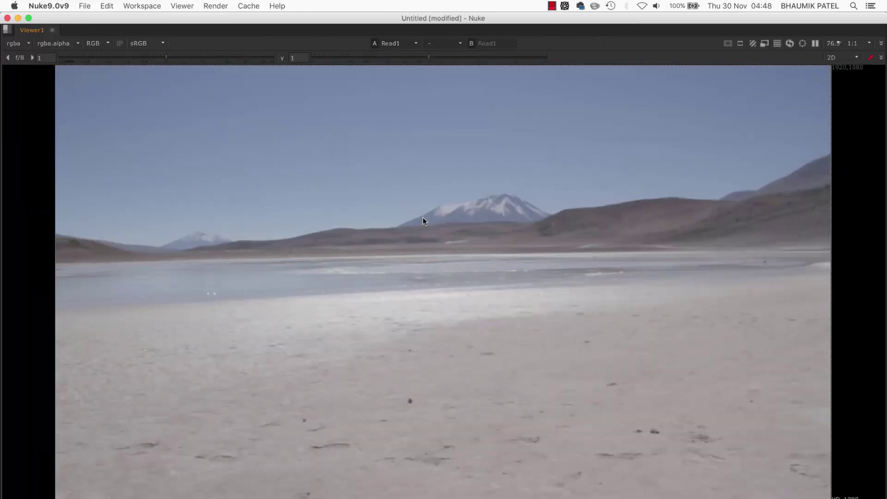
left_click(832, 42)
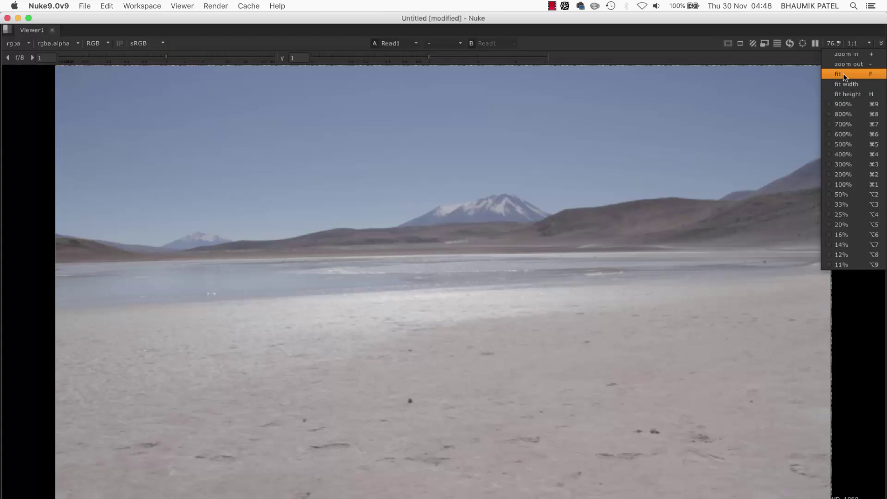
left_click(861, 188)
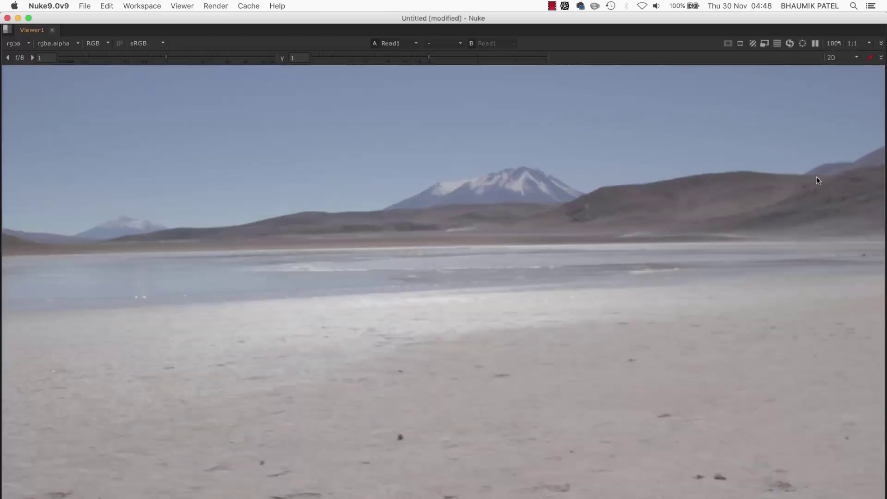
key("space")
key("space")
Play the plate, stop it, and scrub the playhead back to frame 675.
key("l")
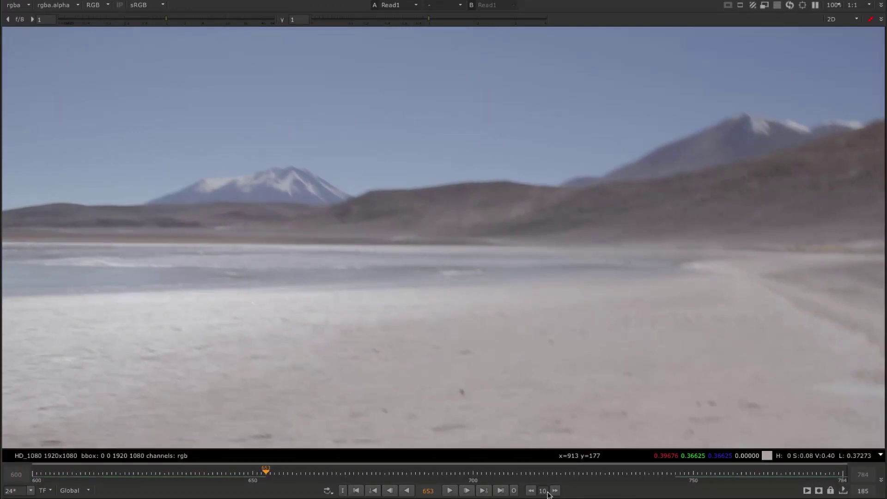
left_click(450, 491)
left_click(449, 491)
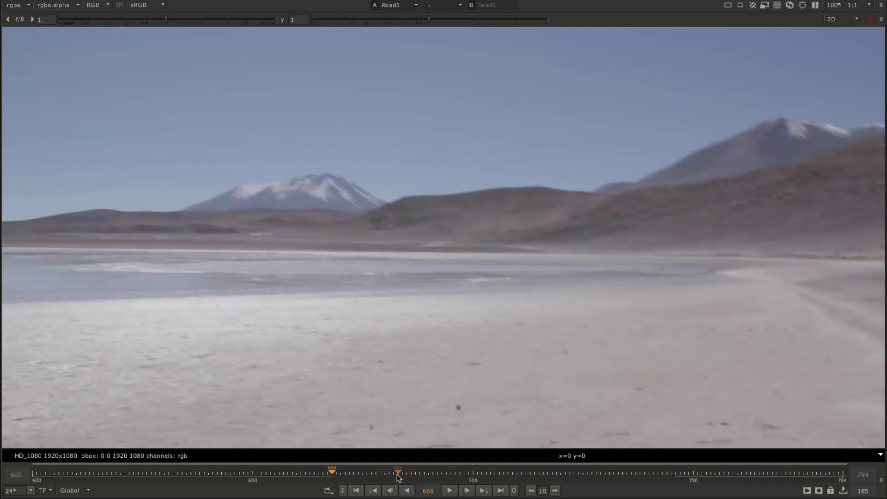
left_click_drag(397, 474, 363, 474)
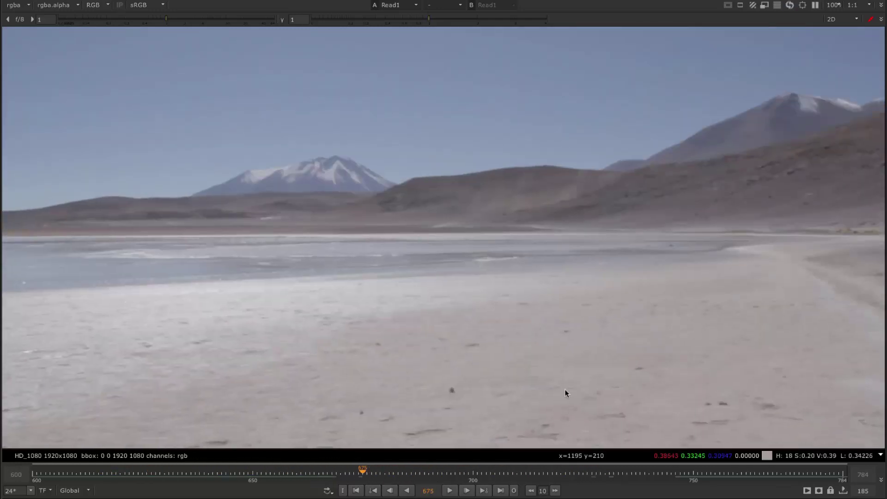
Restore the normal panel layout, fit the plate with F, and toggle the red channel.
key("space")
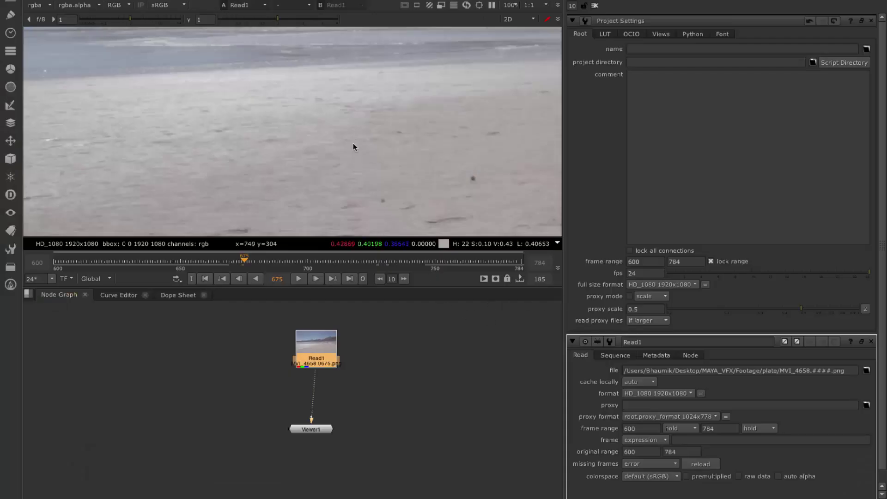
key("f")
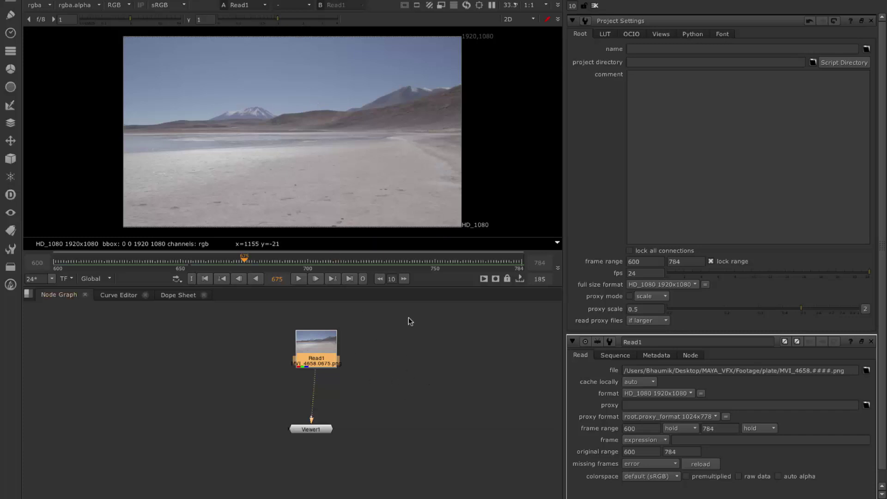
key("r")
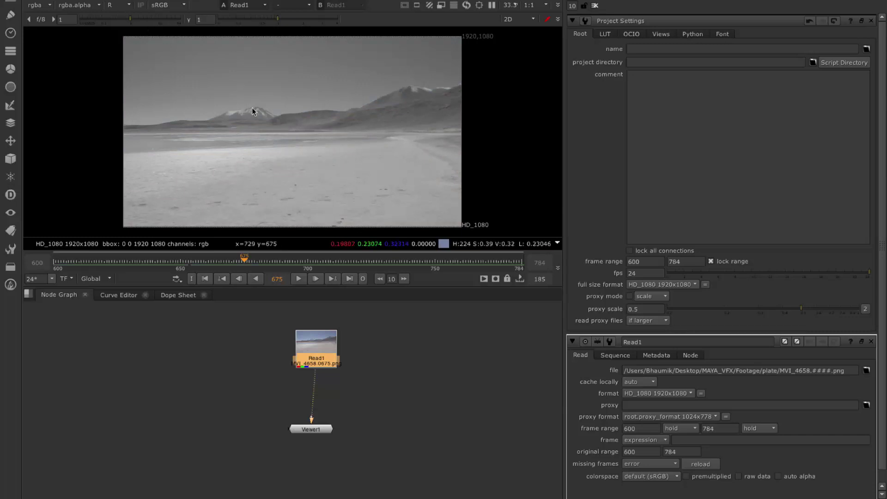
key("r")
key("r")
key("r")
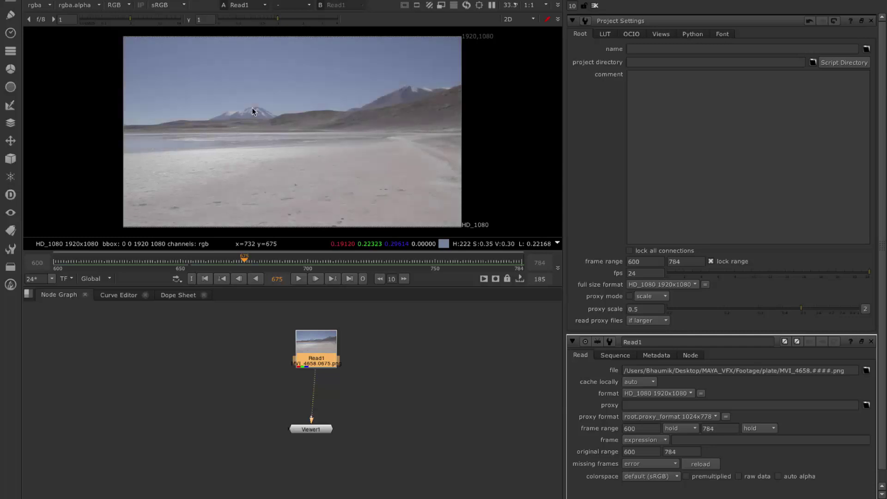
key("r")
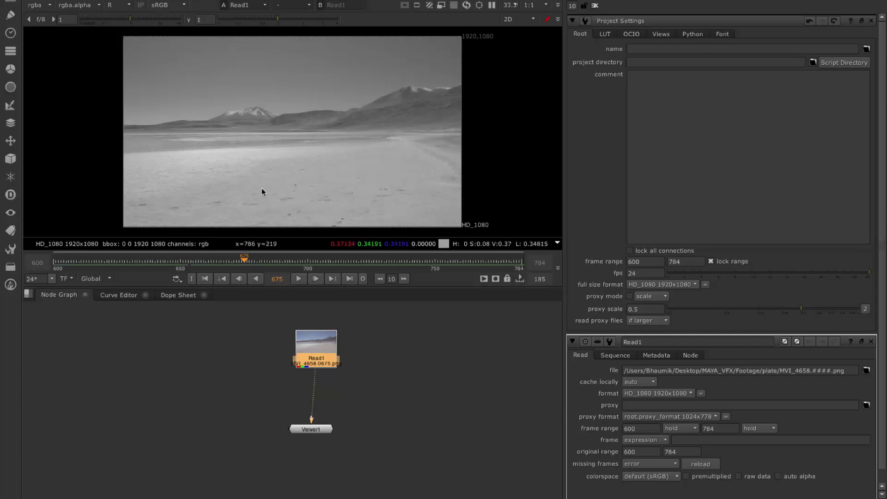
Check the green, blue and alpha channels, ending on the full RGB view.
key("g")
key("b")
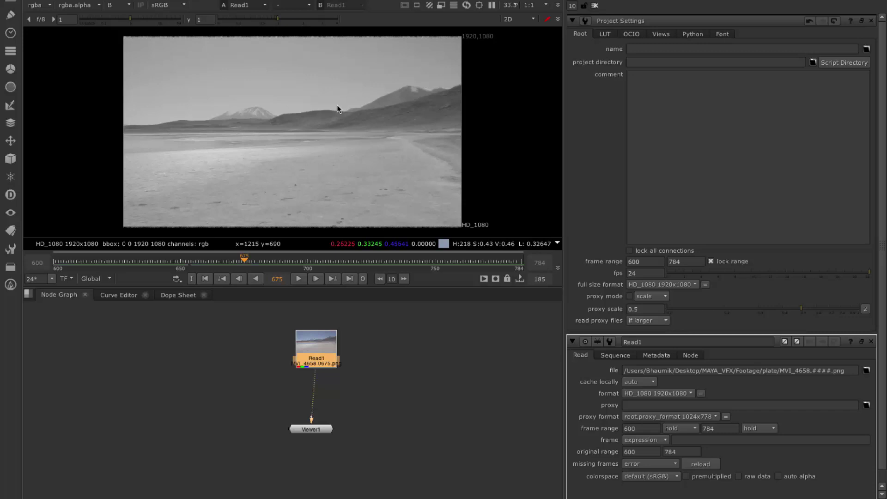
key("b")
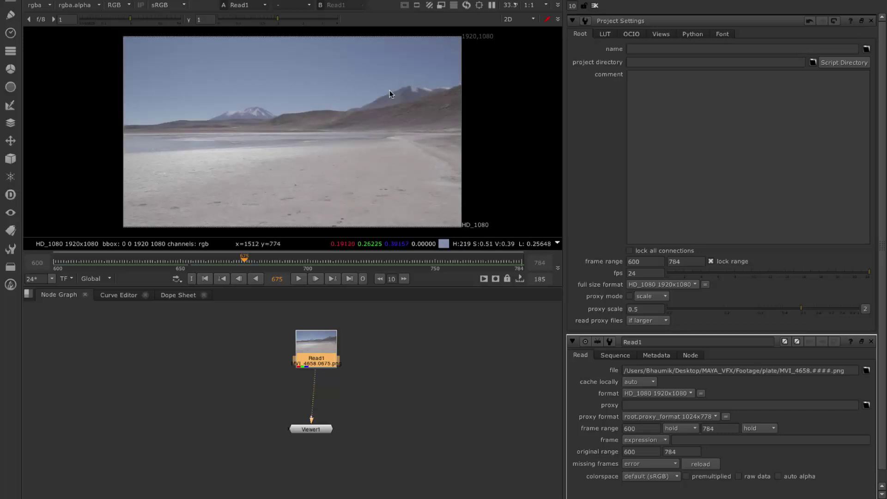
key("b")
key("b")
key("b")
key("b")
key("a")
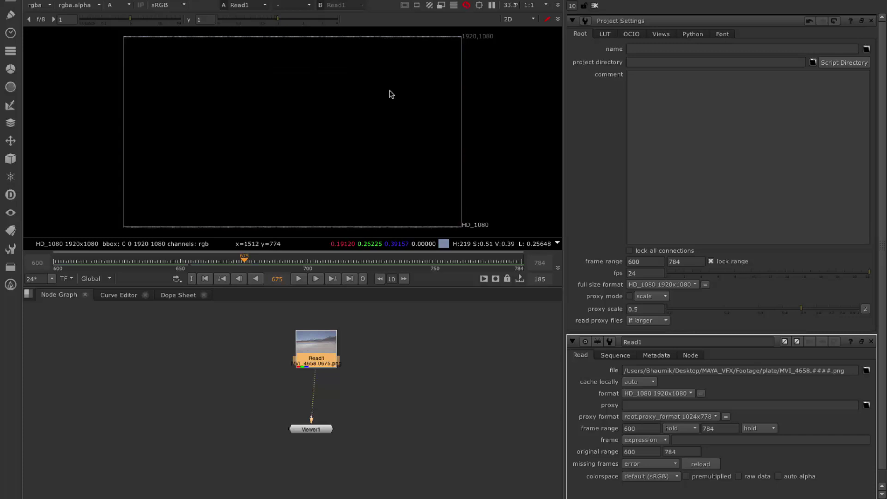
key("a")
key("a")
key("a")
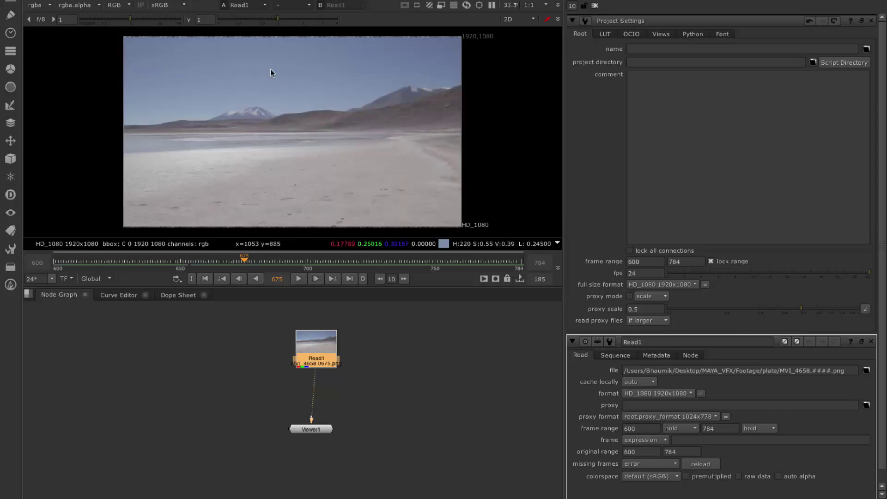
key("a")
key("a")
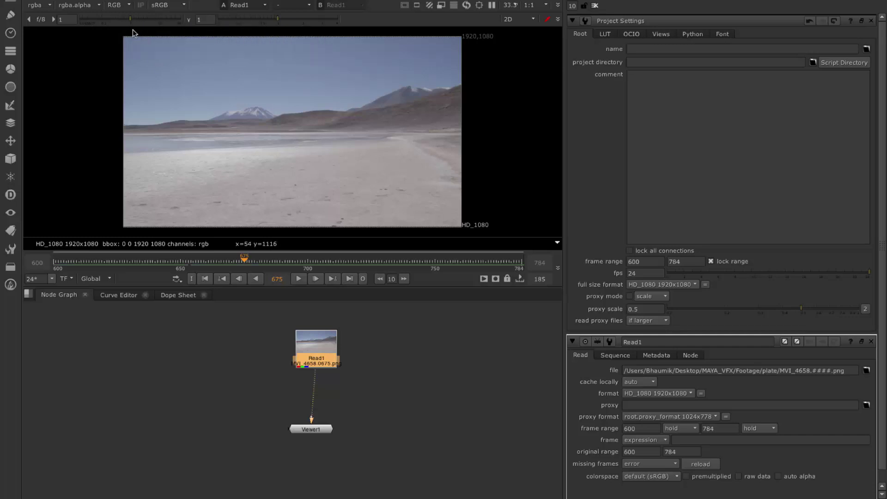
left_click_drag(277, 21, 260, 23)
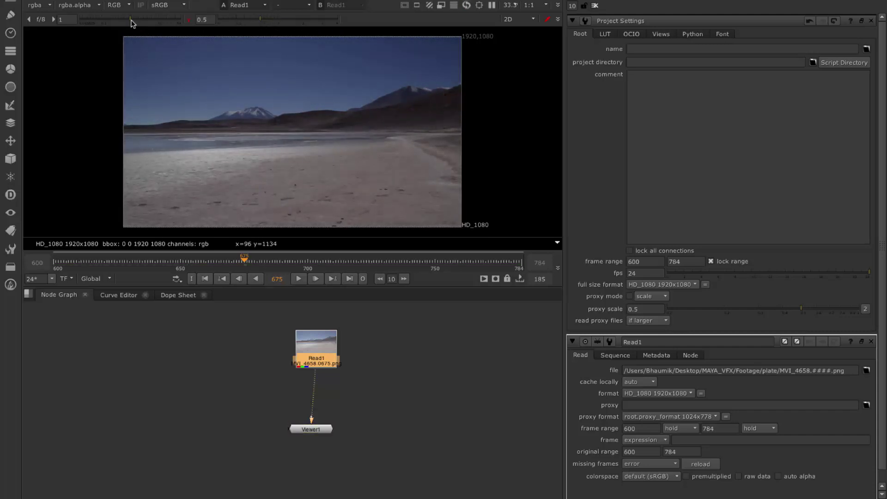
left_click_drag(132, 23, 136, 23)
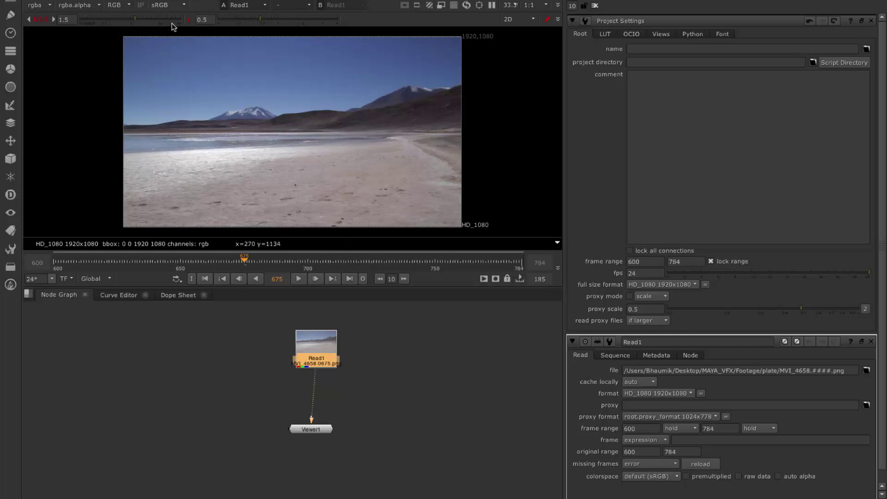
left_click(179, 5)
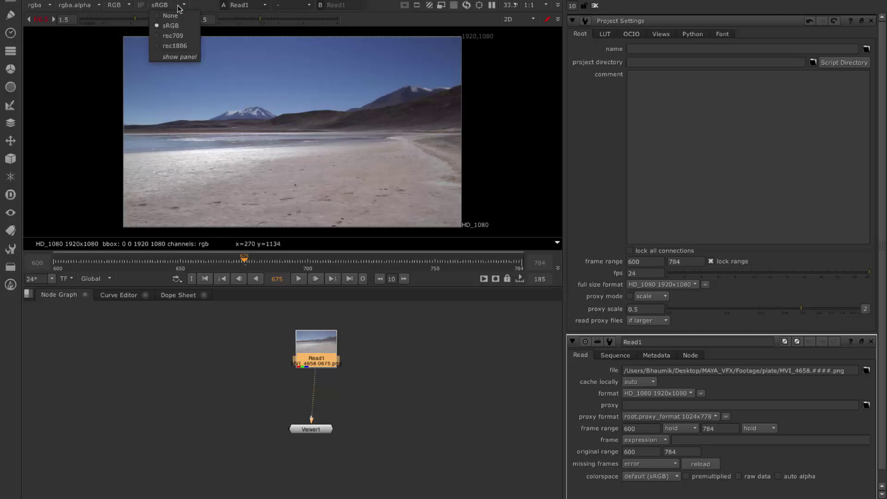
left_click(178, 17)
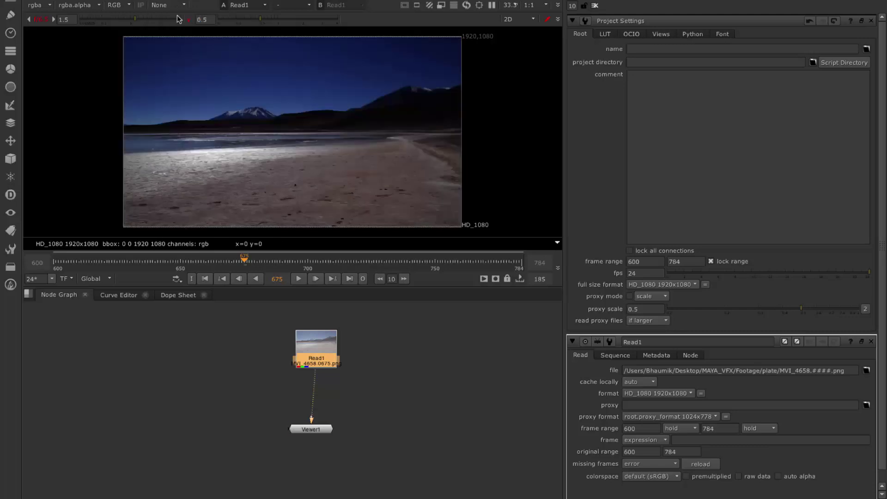
left_click(189, 20)
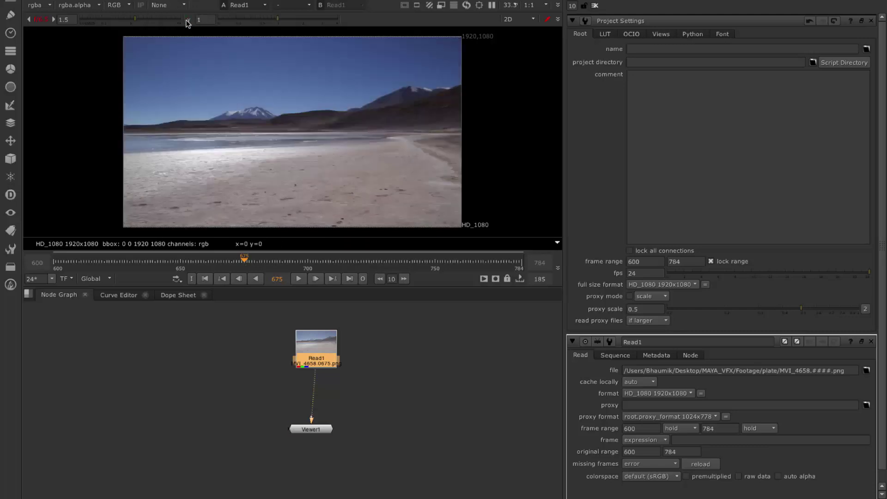
left_click(41, 19)
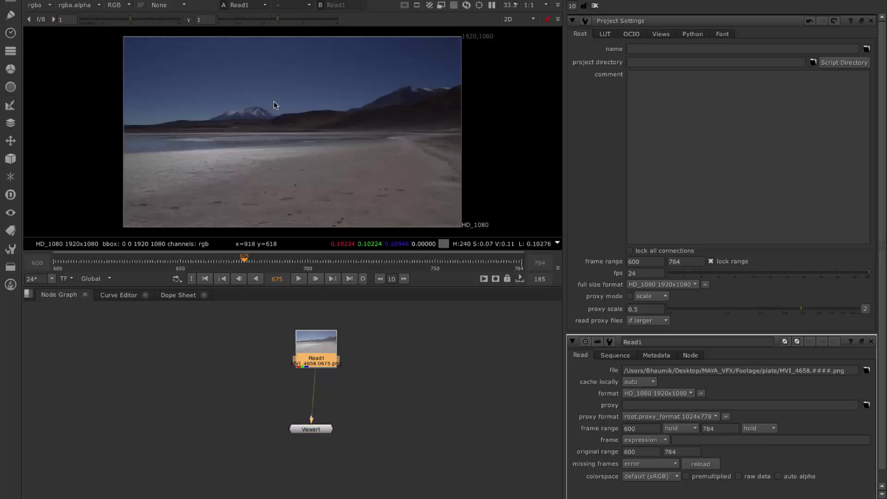
left_click(182, 6)
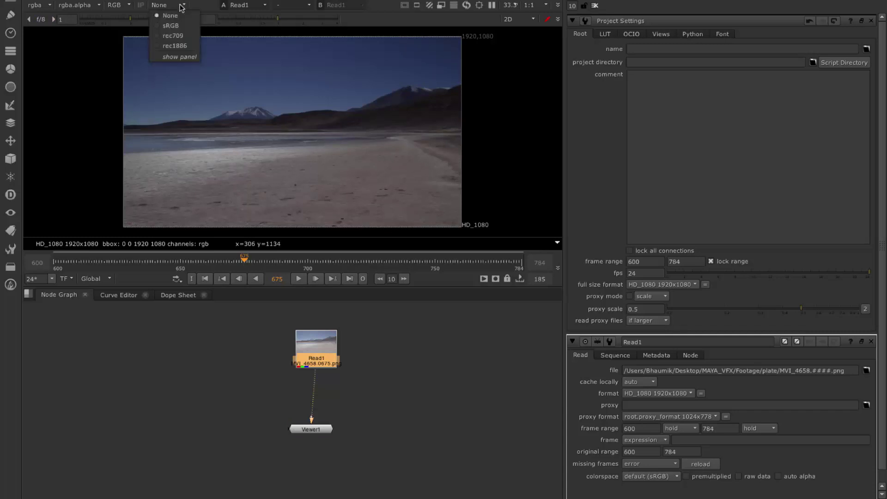
left_click(178, 27)
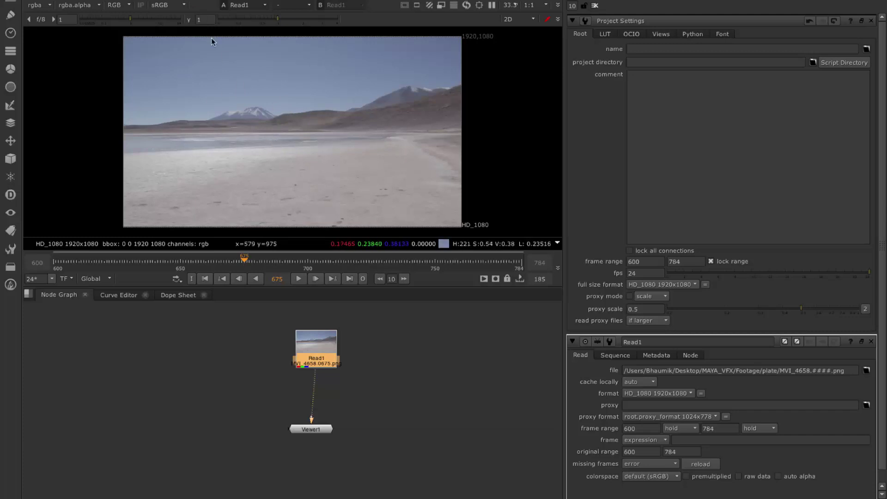
left_click(170, 5)
left_click(156, 25)
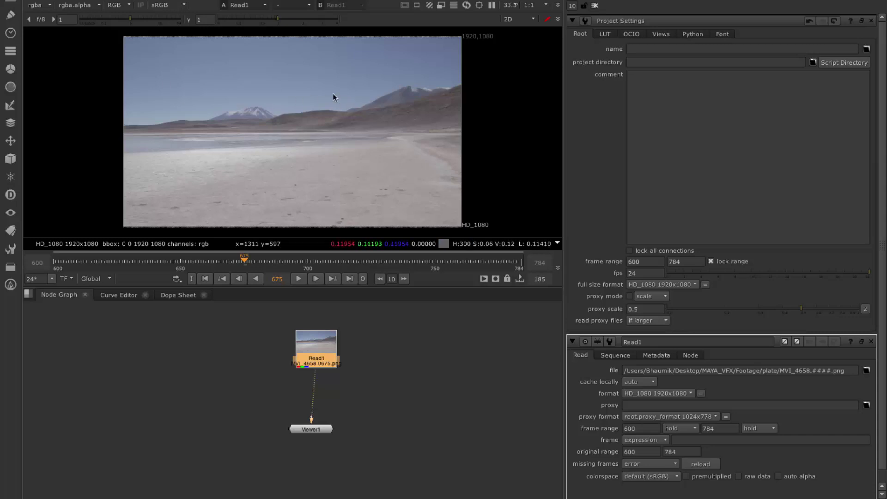
View the plate's alpha layer, switch the viewer back to rgba, and browse the other layers.
left_click(42, 5)
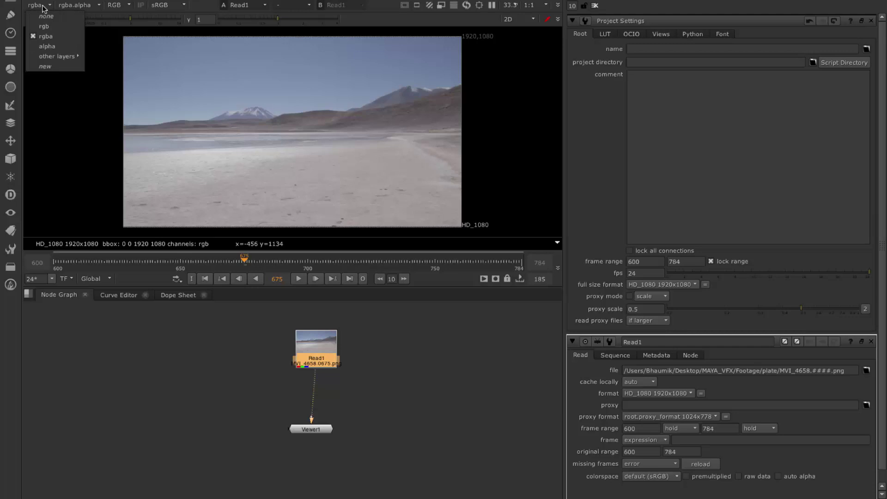
left_click(45, 47)
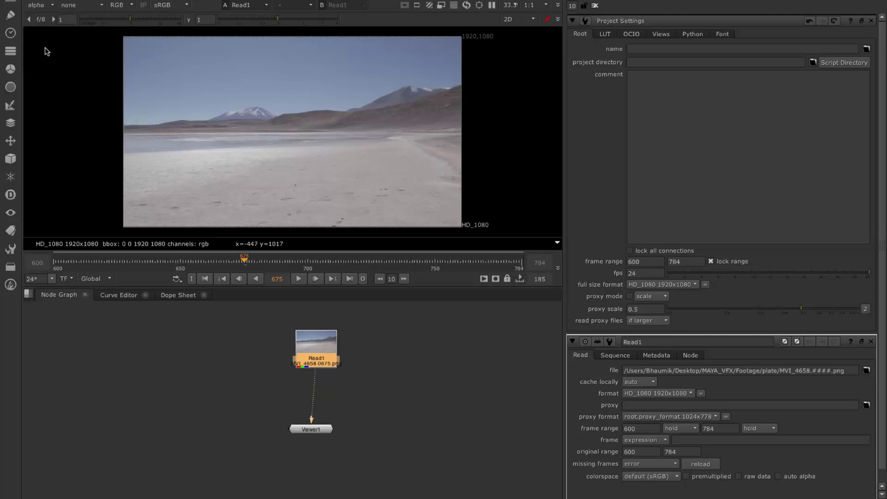
left_click(37, 6)
left_click(45, 31)
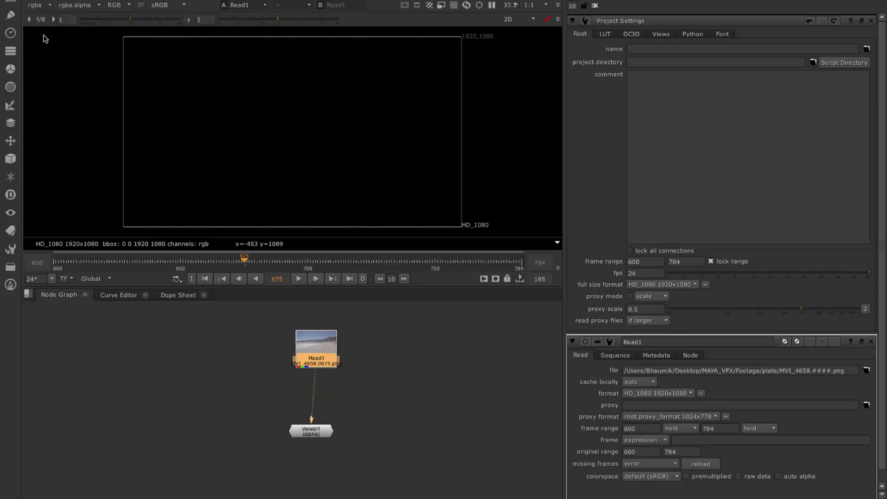
left_click(41, 7)
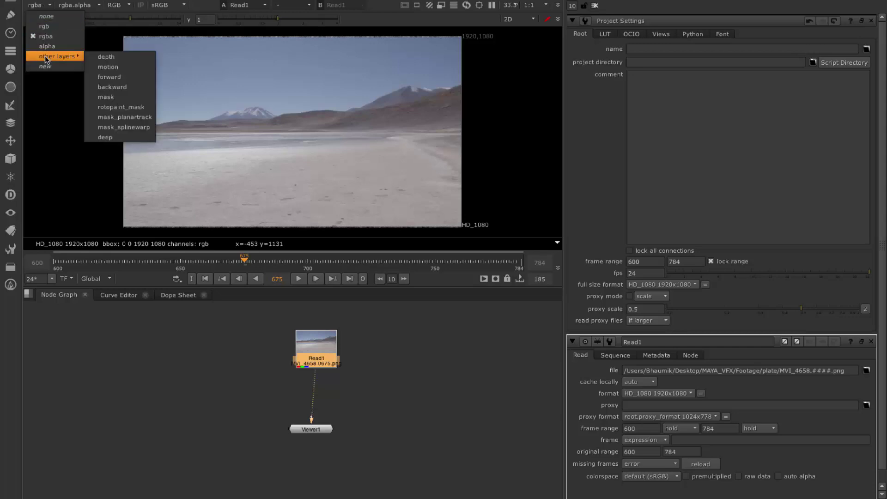
Switch the viewer to 3D view and back to the 2D image from the viewer mode dropdown.
left_click(44, 118)
left_click(520, 19)
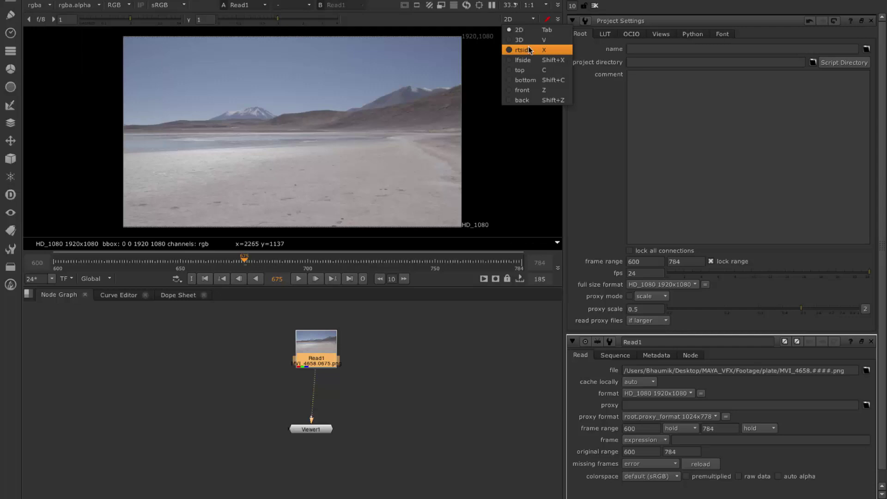
left_click(527, 40)
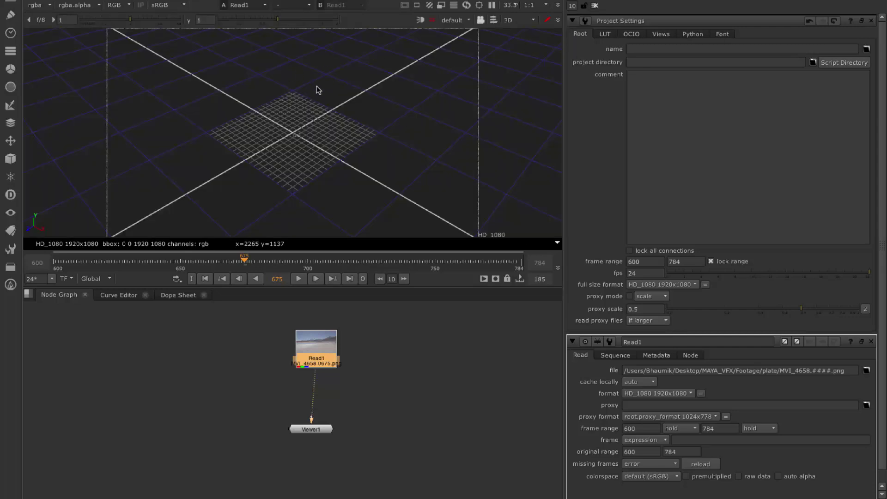
left_click(521, 20)
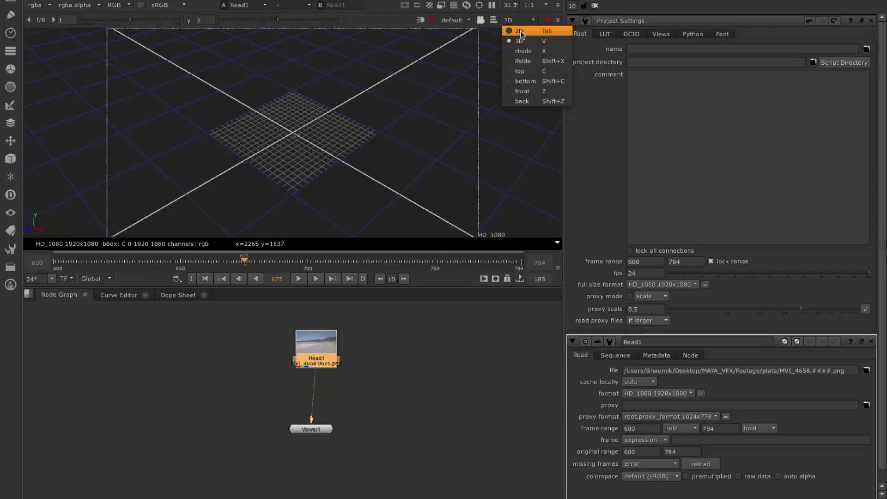
left_click(519, 33)
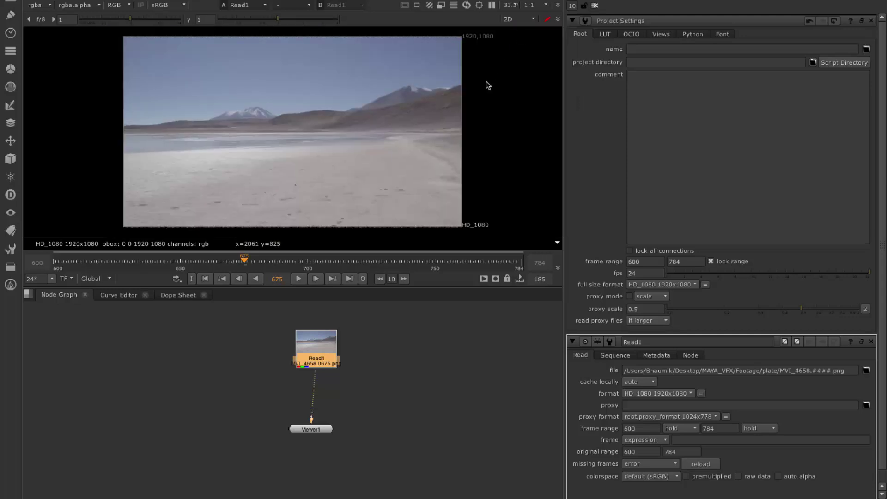
Toggle to 3D with Tab to look around the grid, return to the 2D plate, and nudge Read1 up.
key("Tab")
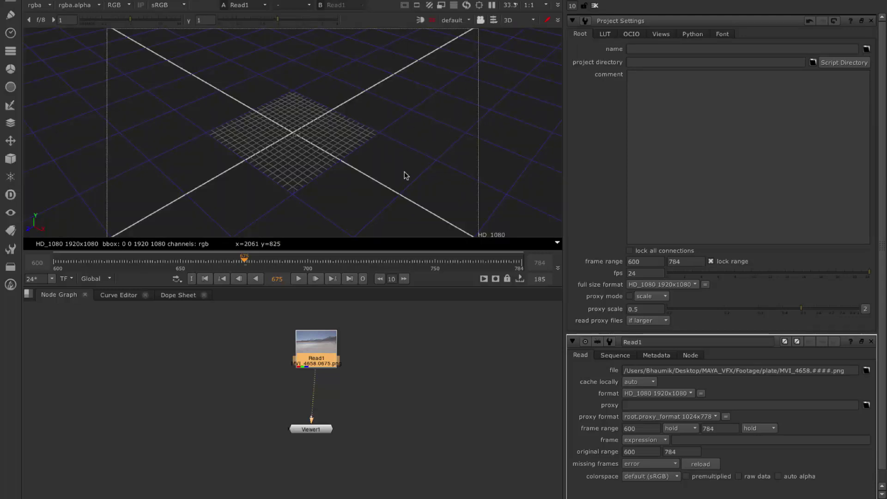
scroll(408, 174, "down", 4)
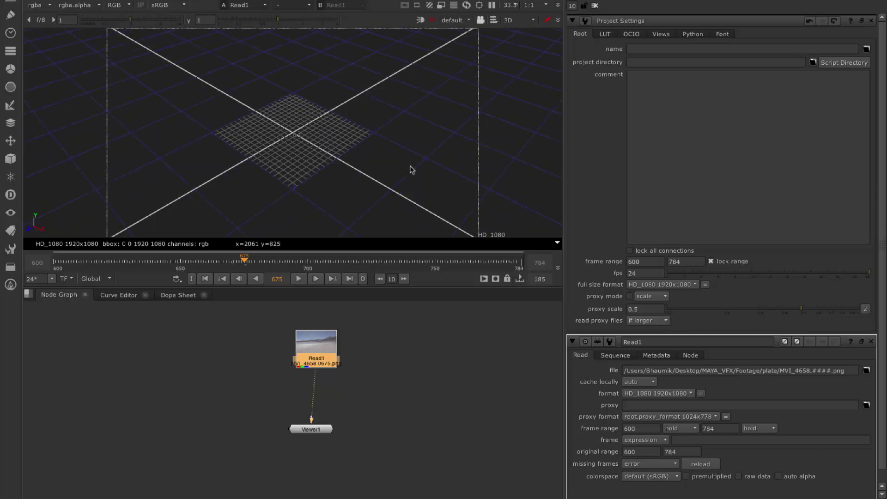
middle_click_drag(407, 171, 363, 124)
right_click(362, 124)
key("Escape")
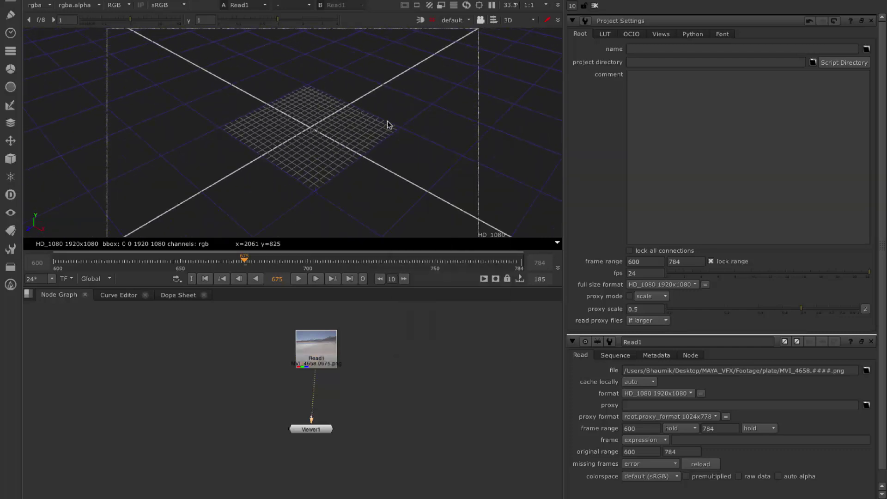
mouse_move(388, 124)
left_mouse_down("ctrl")
mouse_move(372, 109)
mouse_move(381, 129)
left_mouse_up("ctrl")
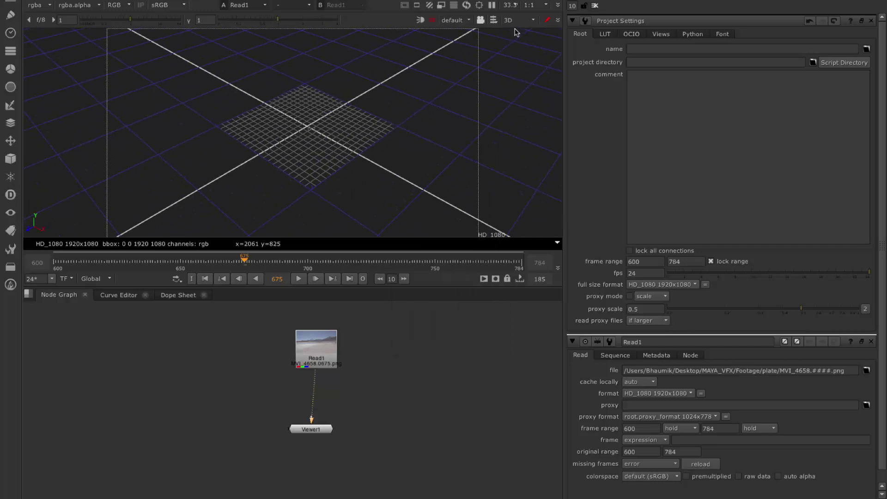
key("Tab")
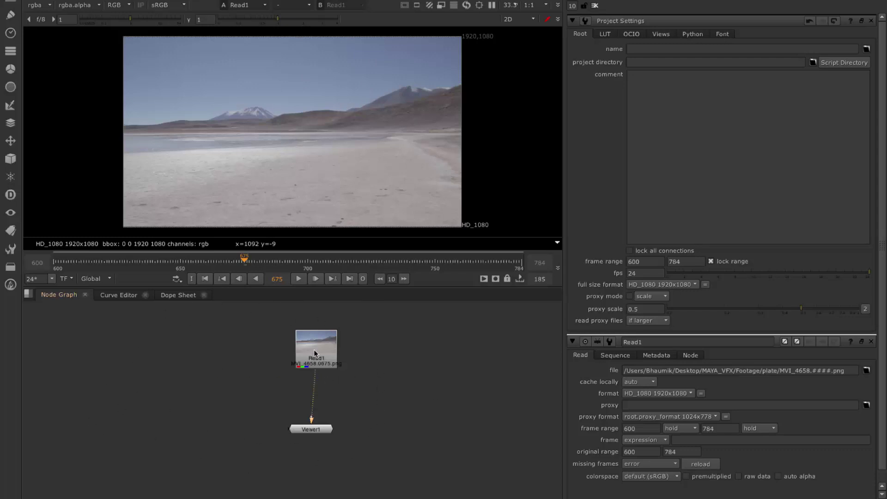
left_click_drag(314, 352, 315, 344)
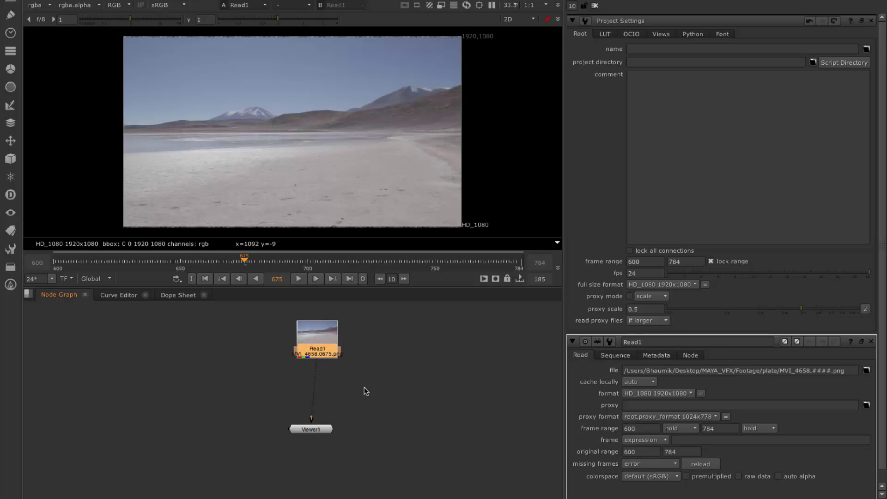
Bring Read1's properties (MVI_4658.####.png, HD_1080, frames 600–784) to the top above the project settings.
double_click(318, 334)
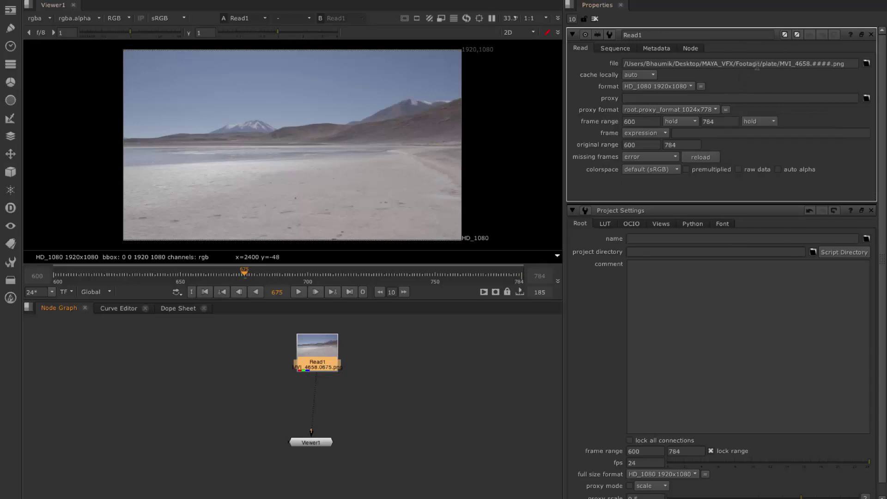
left_click(867, 63)
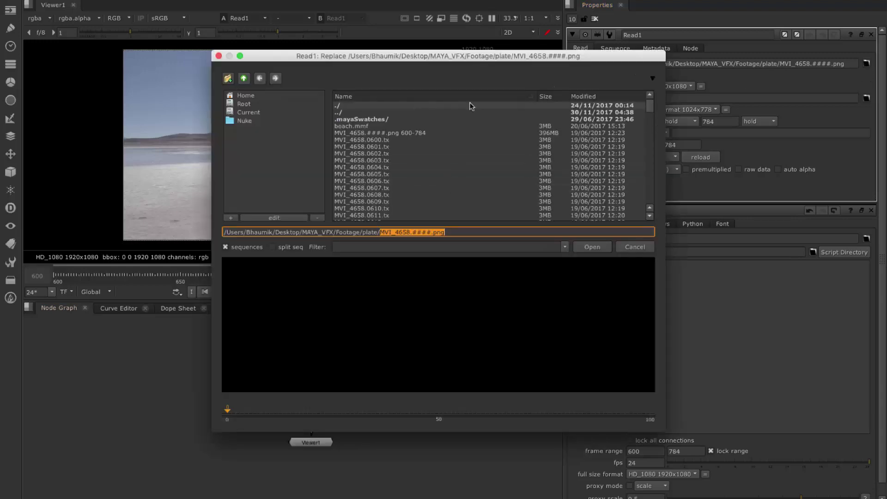
left_click(634, 248)
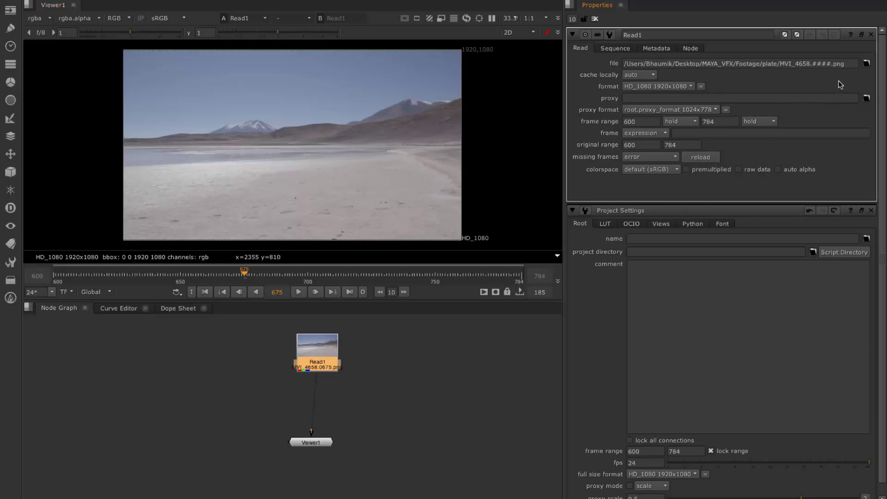
left_click(664, 170)
left_click(706, 184)
left_click(174, 17)
left_click(173, 30)
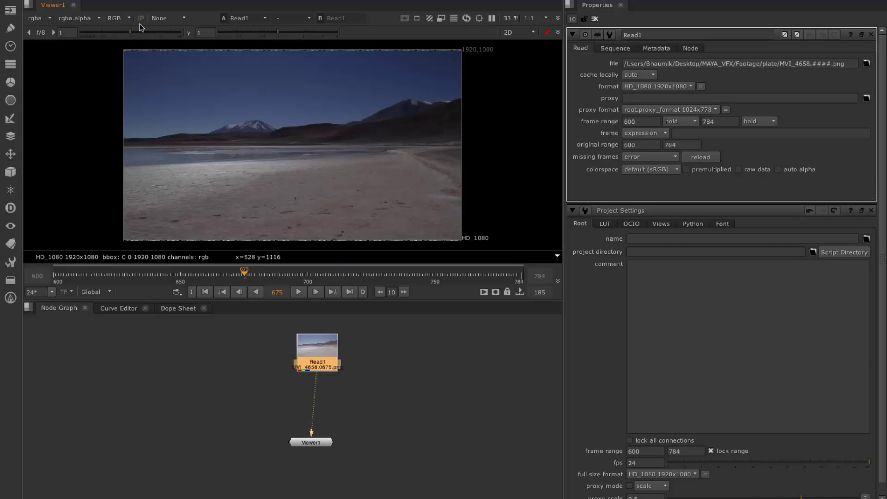
left_click(176, 19)
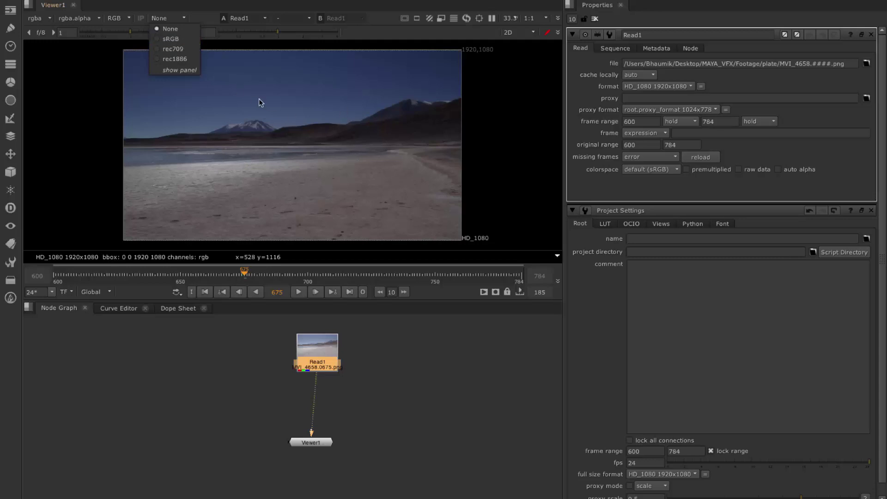
left_click(178, 40)
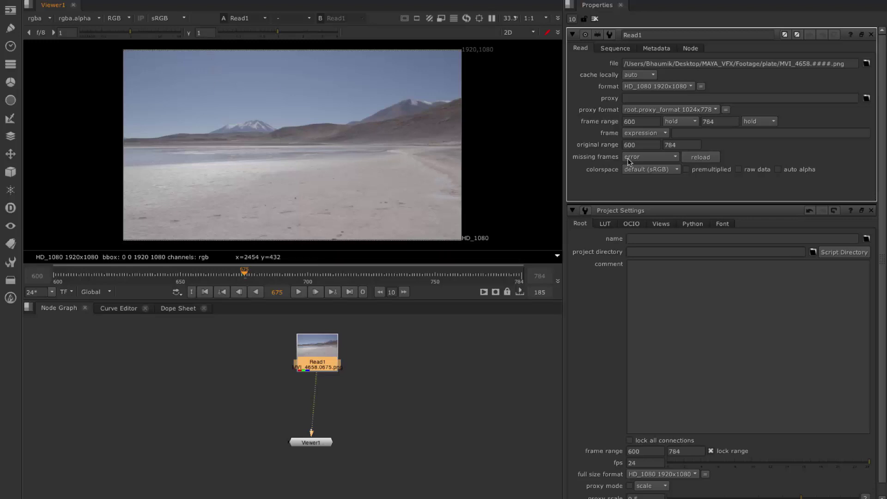
Clear all property panels, reopen only Read1's panel, toggle its collapse, and deselect the node.
left_click(595, 19)
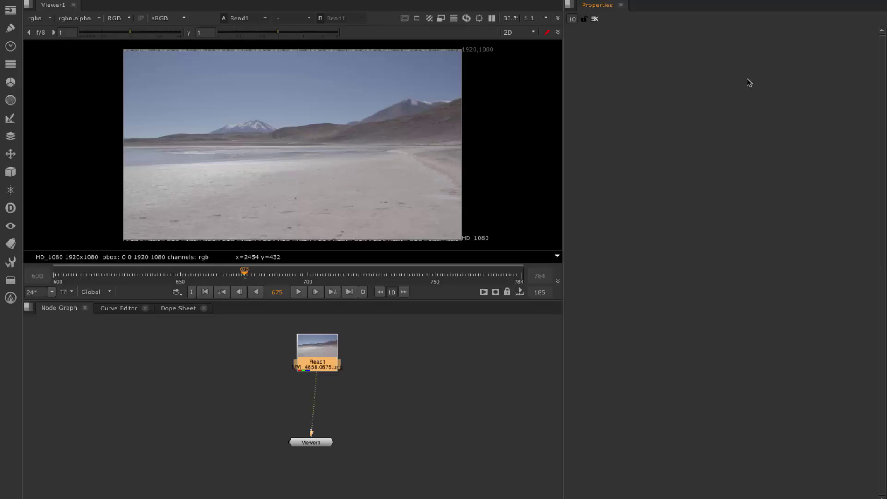
double_click(314, 337)
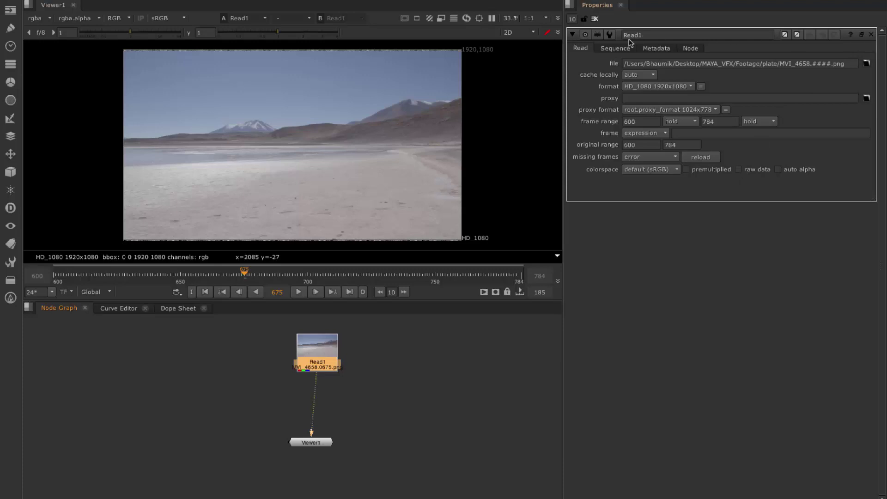
left_click(572, 36)
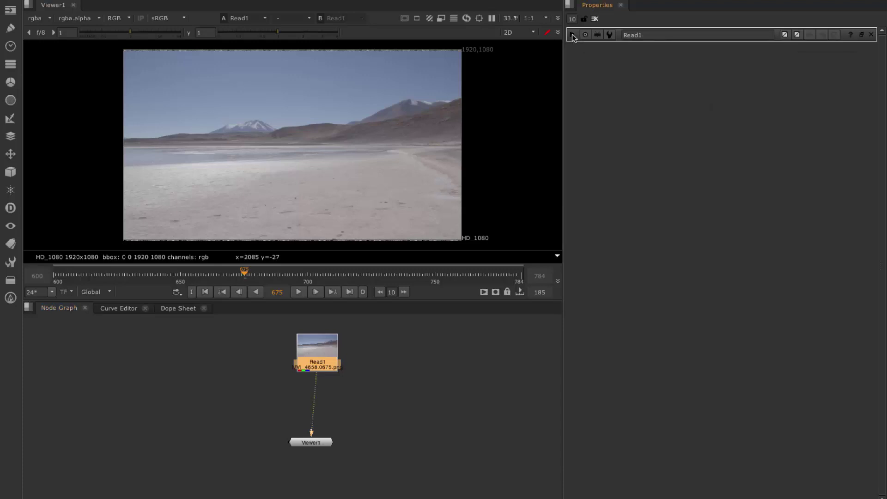
left_click(572, 35)
left_click(572, 35)
left_click(572, 35)
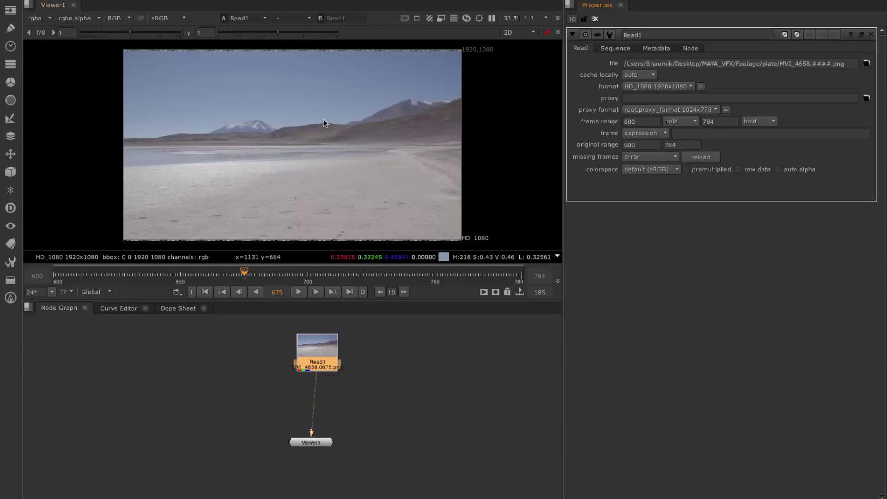
left_click(571, 36)
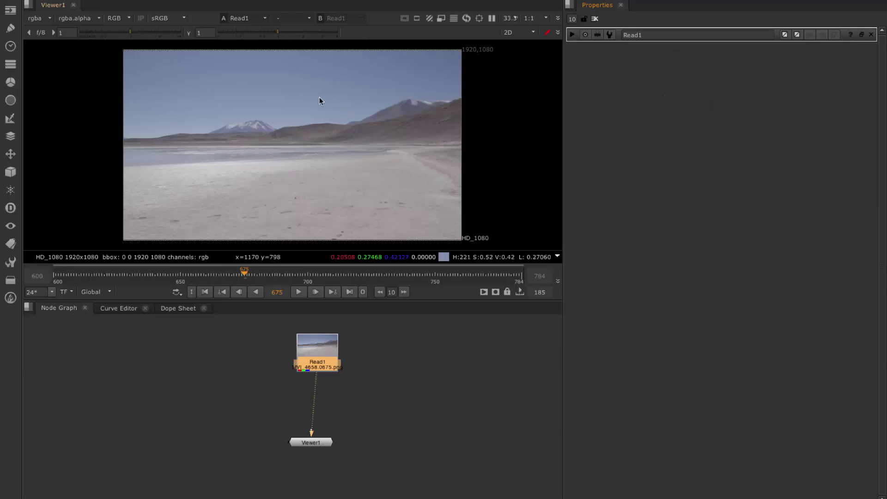
left_click(572, 35)
left_click(431, 363)
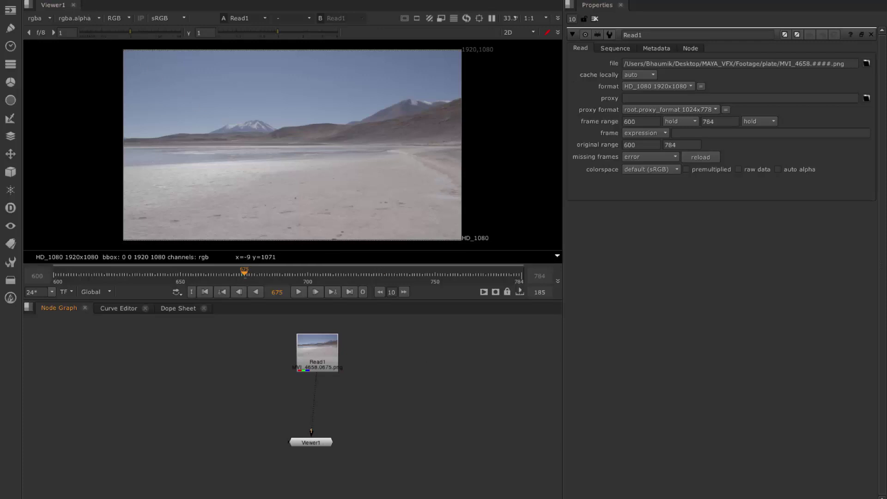
Start Save Comp As and browse to Home > Desktop > MAYA_VFX.
left_click(86, 1)
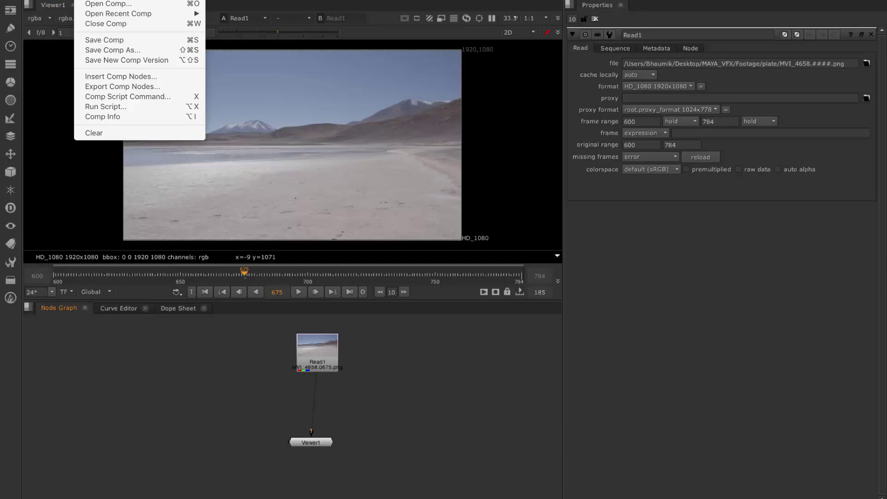
left_click(99, 50)
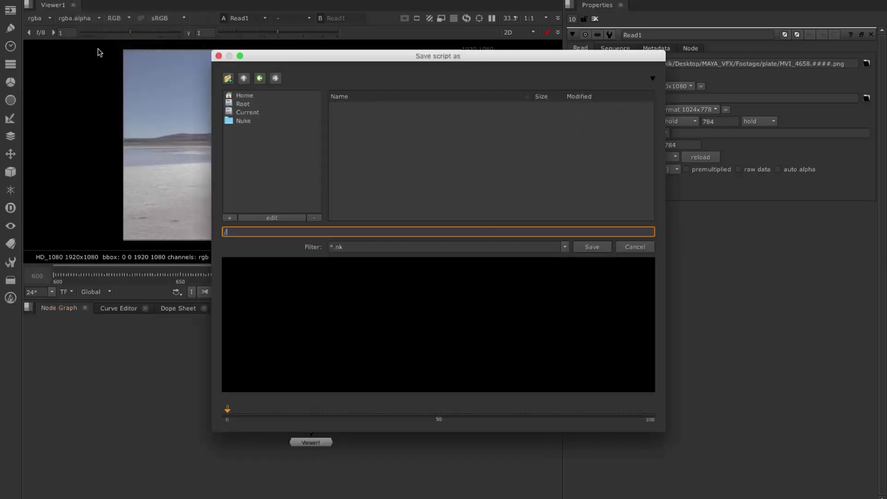
left_click(252, 97)
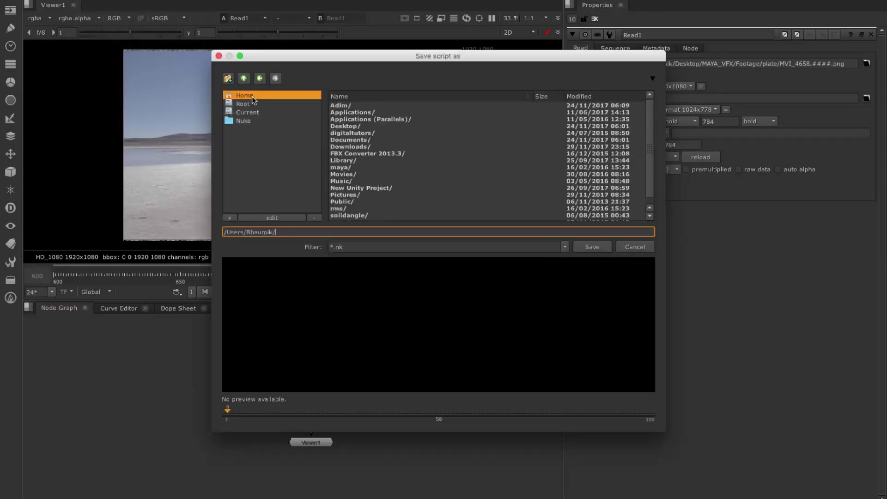
double_click(344, 126)
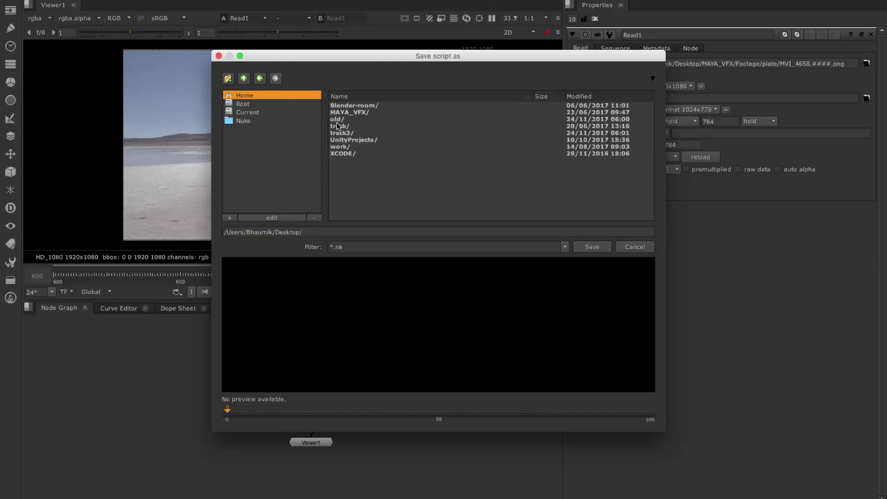
double_click(350, 112)
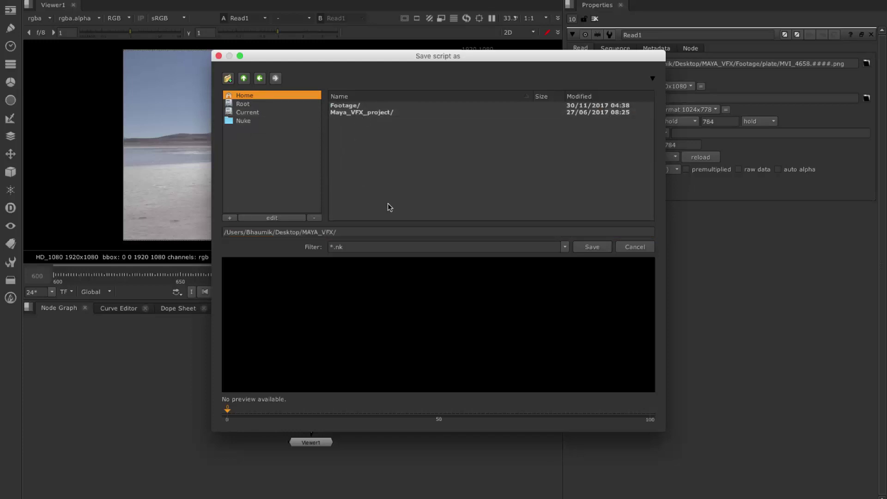
Create a new Nuke folder there and enter ship-comp_v01 as the script name.
left_click(228, 78)
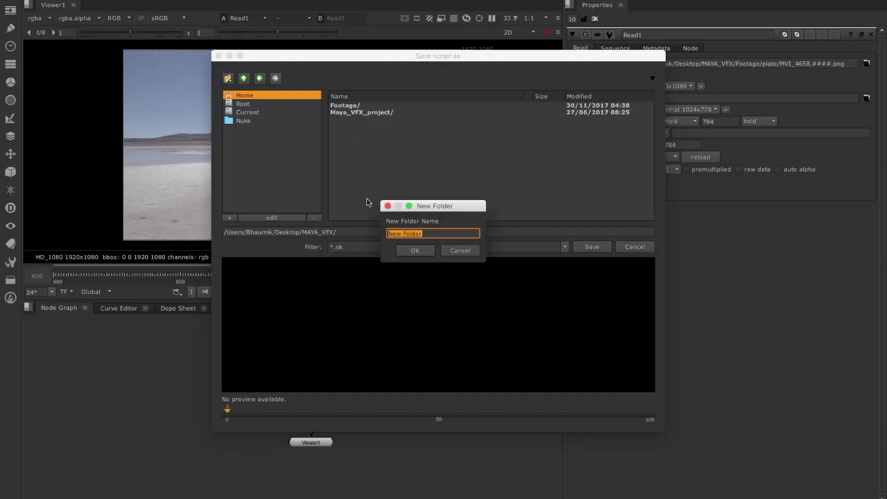
type("Nuke")
key("Return")
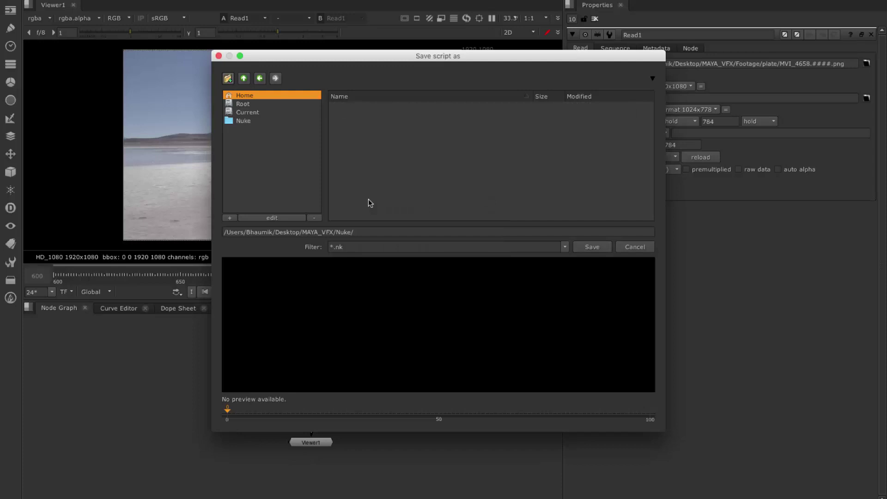
left_click(375, 234)
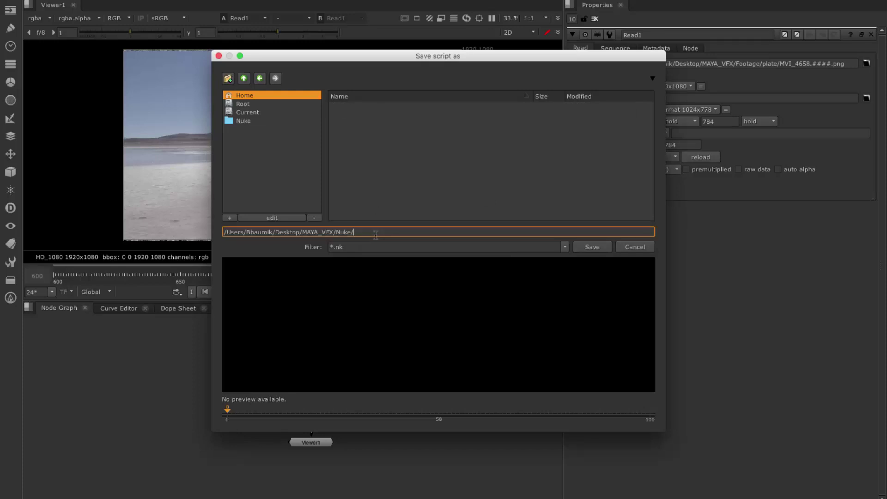
type("ship-comp_v01")
Save the script as ship-comp_v01 in the Nuke folder and dismiss the File menu.
left_click(591, 244)
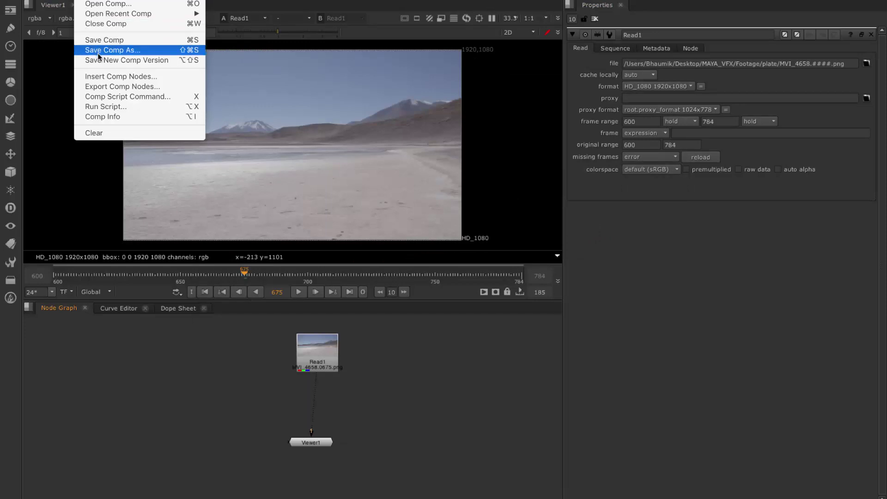
left_click(226, 355)
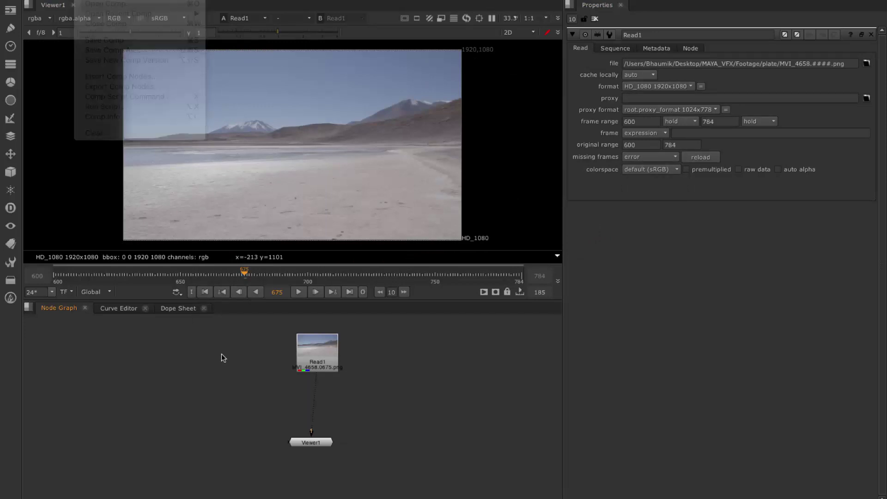